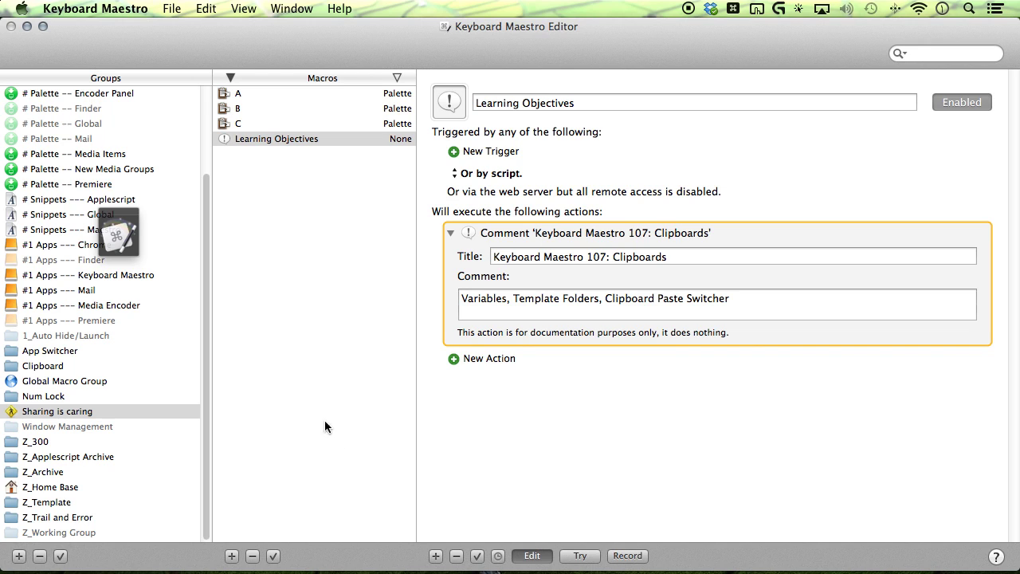
- With the Learning Objectives macro showing, turn on the Free Form screen-drawing tool using Cmd+F1
{"action": "key", "text": "super+F1"}
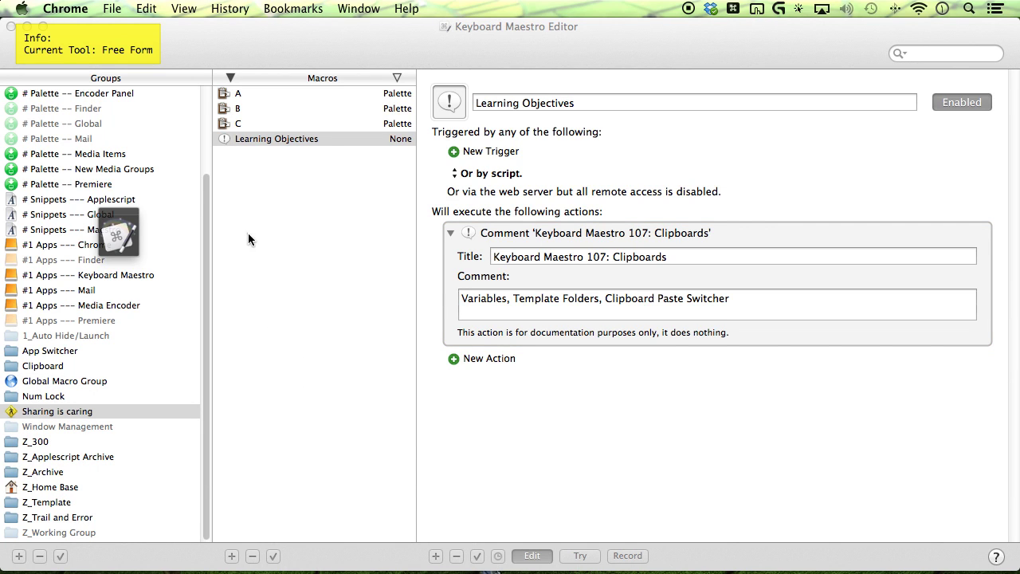
{"action": "left_click_drag", "start_coordinate": [248, 232], "coordinate": [343, 222]}
{"action": "left_click_drag", "start_coordinate": [260, 383], "coordinate": [269, 325]}
{"action": "left_click_drag", "start_coordinate": [291, 361], "coordinate": [277, 371]}
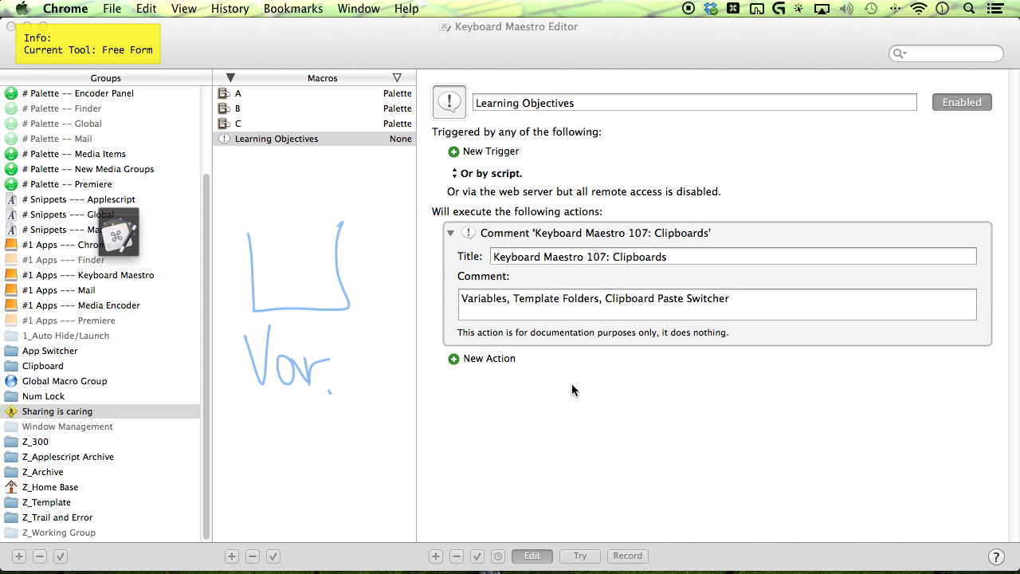
{"action": "left_click_drag", "start_coordinate": [559, 388], "coordinate": [660, 369]}
{"action": "mouse_move", "coordinate": [569, 483]}
{"action": "left_mouse_down"}
{"action": "mouse_move", "coordinate": [605, 510]}
{"action": "mouse_move", "coordinate": [626, 519]}
{"action": "mouse_move", "coordinate": [627, 510]}
{"action": "left_mouse_up"}
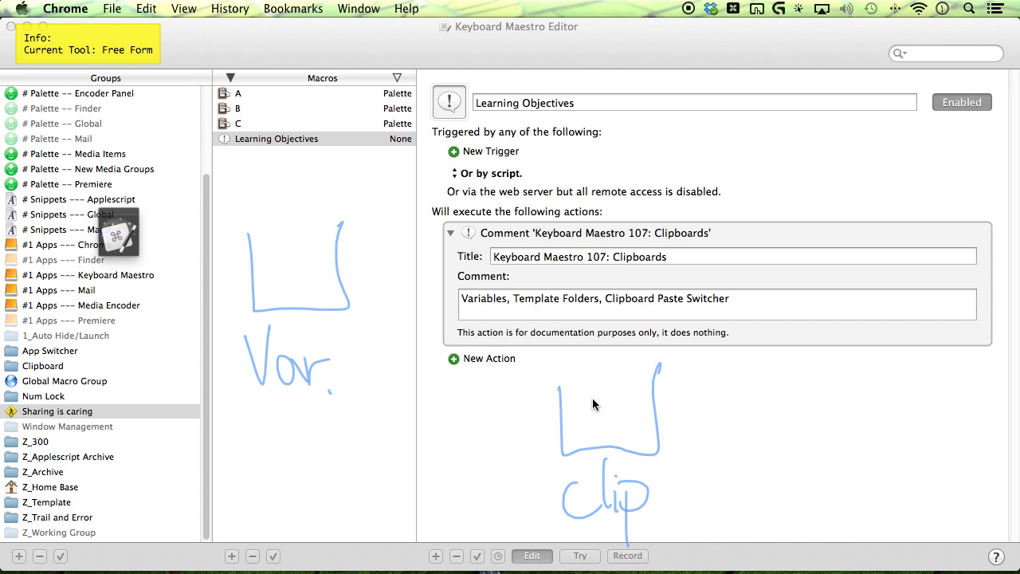
{"action": "left_click_drag", "start_coordinate": [579, 387], "coordinate": [616, 383]}
{"action": "left_click_drag", "start_coordinate": [579, 385], "coordinate": [600, 381]}
{"action": "left_click_drag", "start_coordinate": [276, 256], "coordinate": [278, 276]}
{"action": "left_click_drag", "start_coordinate": [268, 271], "coordinate": [287, 264]}
{"action": "mouse_move", "coordinate": [690, 276]}
{"action": "left_mouse_down"}
{"action": "mouse_move", "coordinate": [616, 358]}
{"action": "mouse_move", "coordinate": [640, 352]}
{"action": "left_mouse_up"}
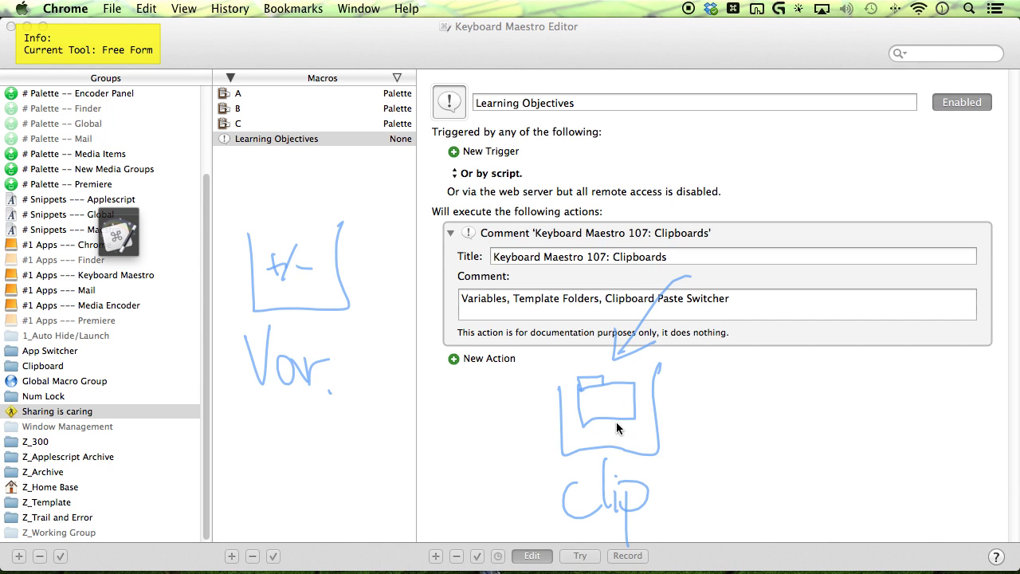
{"action": "key", "text": "super+k"}
{"action": "key", "text": "super+F1"}
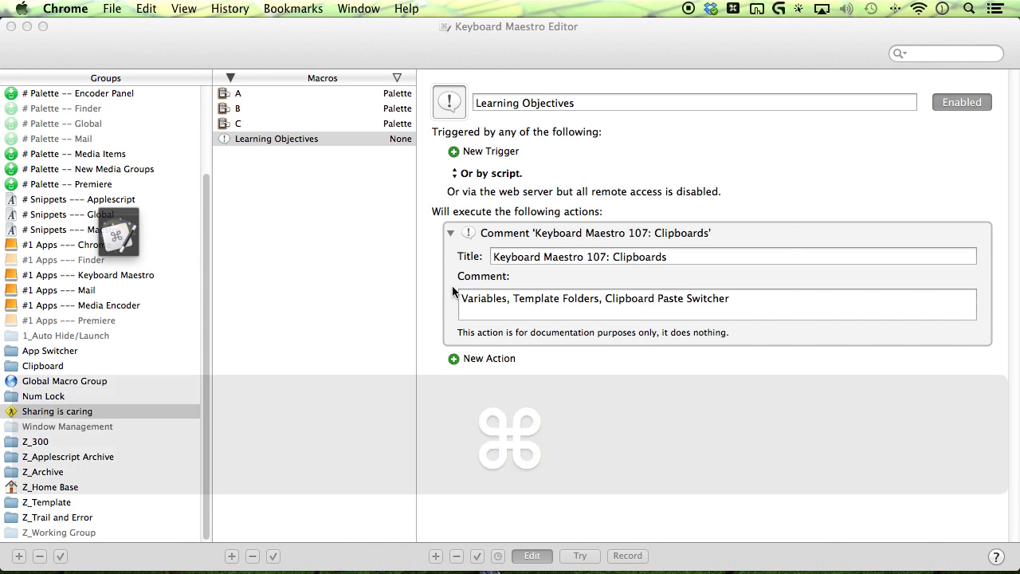
- In Finder, paste template folders A and B into Output 1 using the palette macros
{"action": "key", "text": "super+Tab"}
{"action": "left_click", "coordinate": [583, 301]}
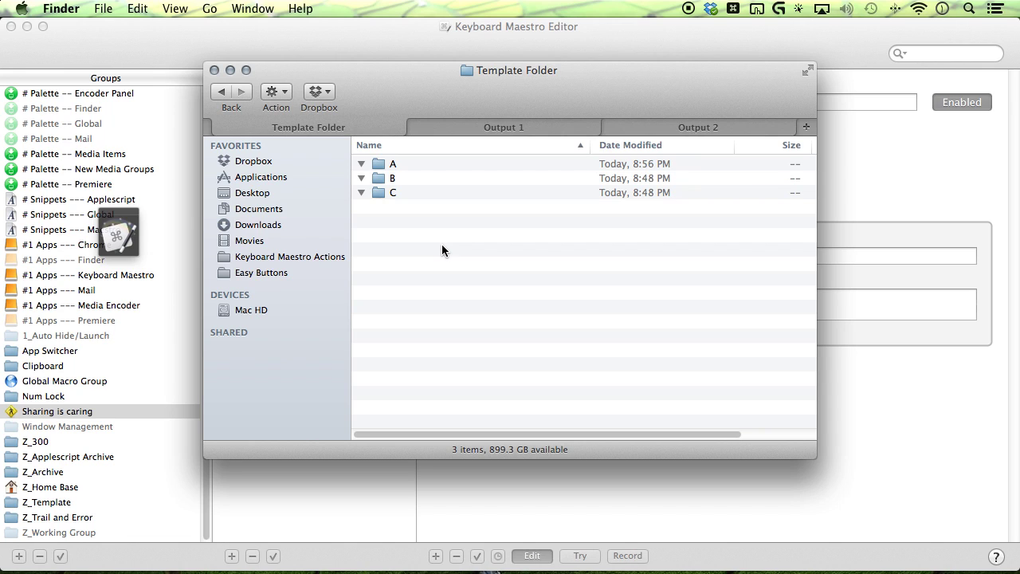
{"action": "left_click", "coordinate": [504, 127]}
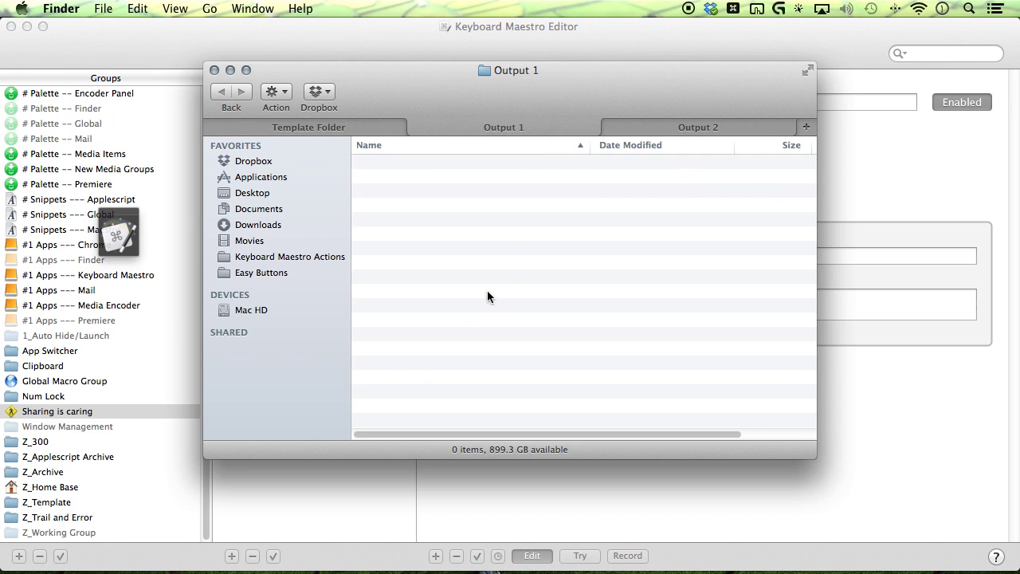
{"action": "mouse_move", "coordinate": [116, 233]}
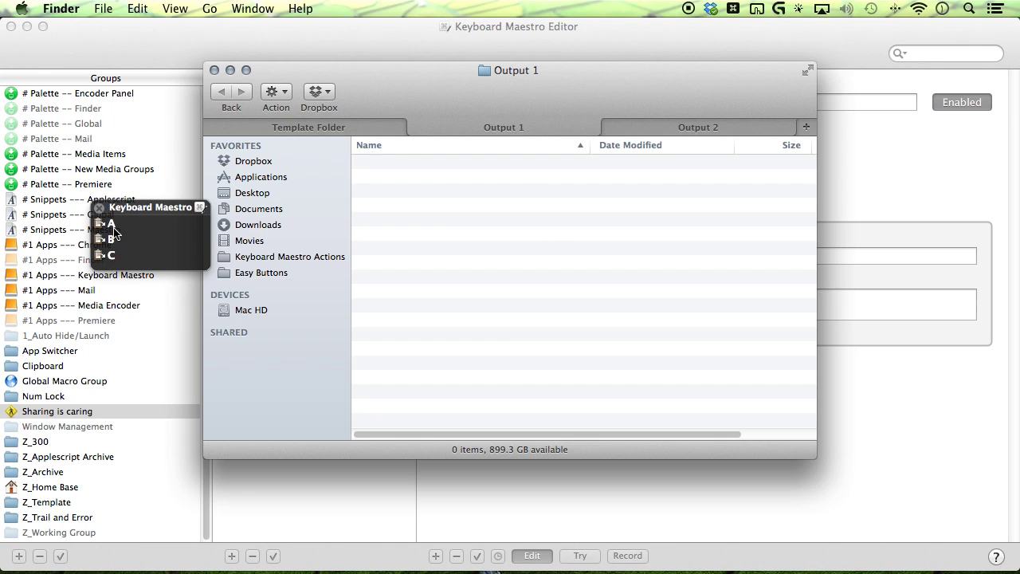
{"action": "left_click", "coordinate": [112, 226]}
{"action": "left_click", "coordinate": [113, 240]}
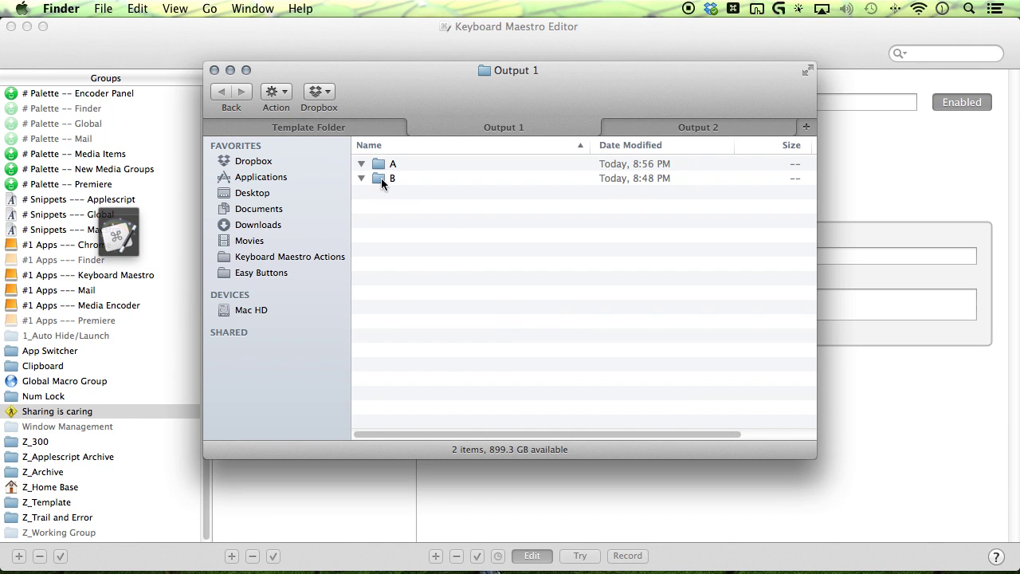
- Paste template folders A and C into Output 2 using the palette macros
{"action": "left_click", "coordinate": [662, 129]}
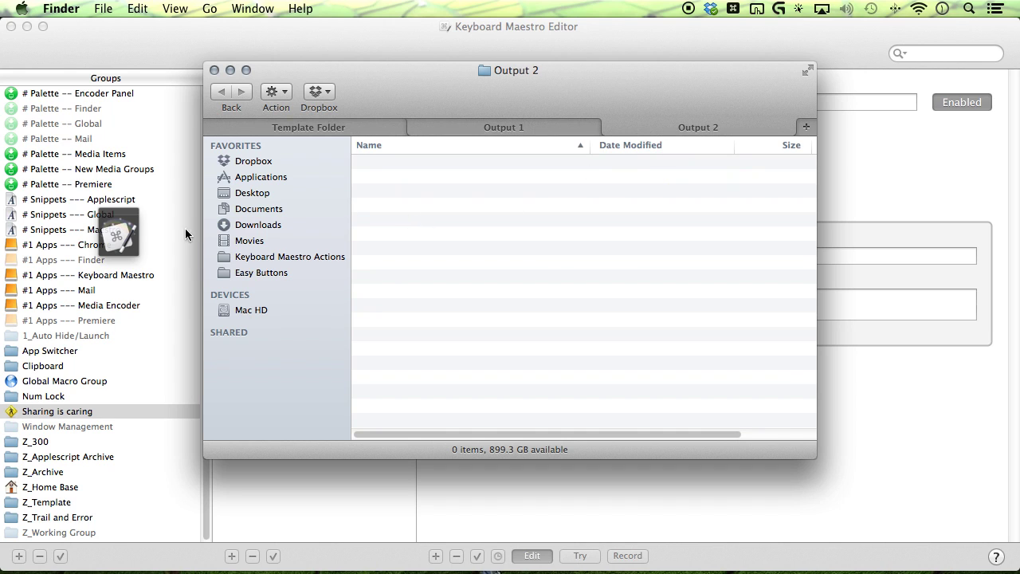
{"action": "mouse_move", "coordinate": [128, 243]}
{"action": "left_click", "coordinate": [112, 224]}
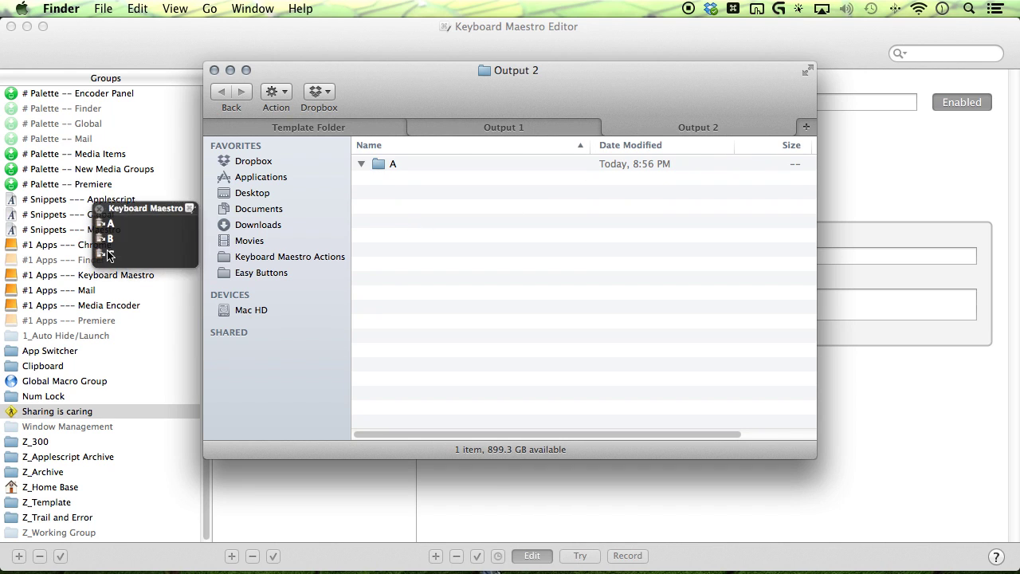
{"action": "left_click", "coordinate": [111, 256]}
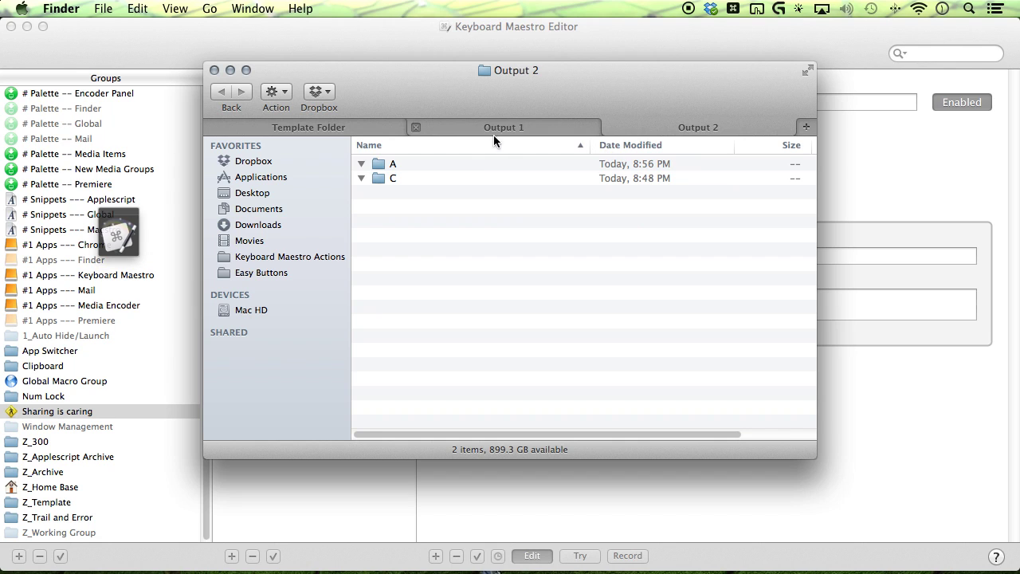
- Recheck the Output 1, Output 2 and Template Folder contents, then return to Keyboard Maestro
{"action": "left_click", "coordinate": [494, 129]}
{"action": "left_click", "coordinate": [637, 128]}
{"action": "left_click", "coordinate": [348, 128]}
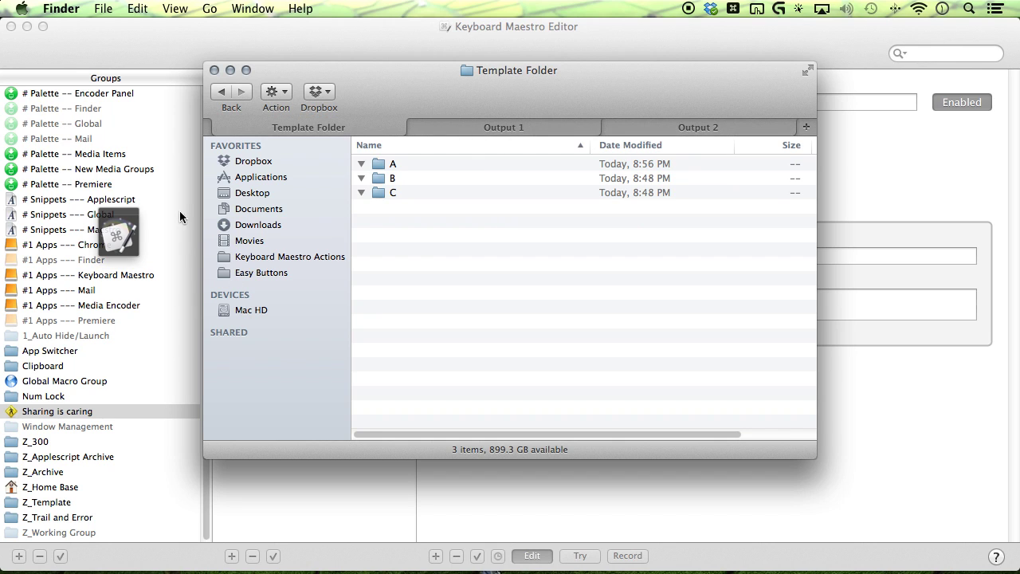
{"action": "left_click", "coordinate": [112, 240]}
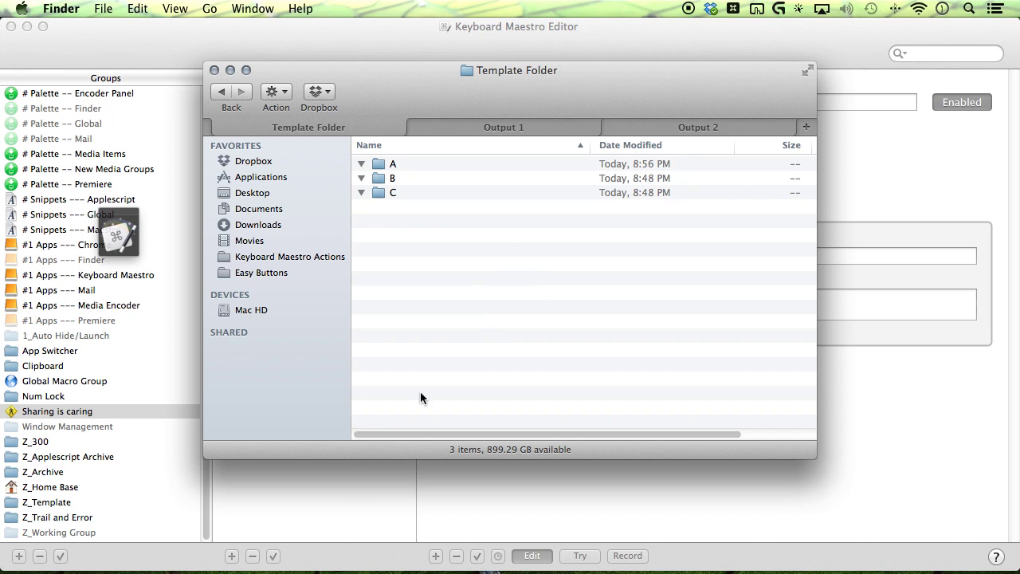
{"action": "left_click", "coordinate": [349, 492]}
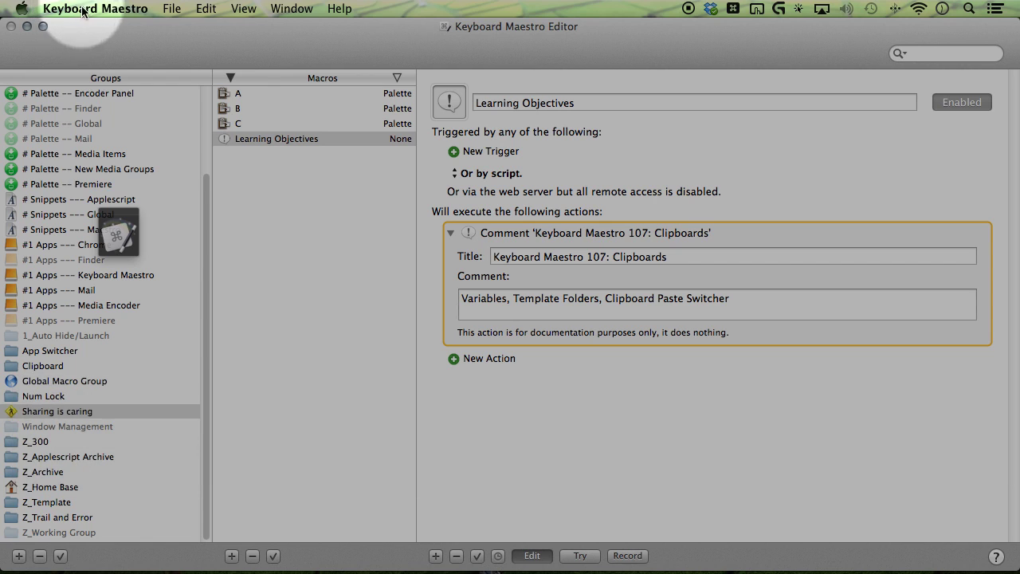
- Review the named clipboards listed under Preferences > Clipboards, then close the preferences window
{"action": "left_click", "coordinate": [90, 11]}
{"action": "left_click", "coordinate": [166, 68]}
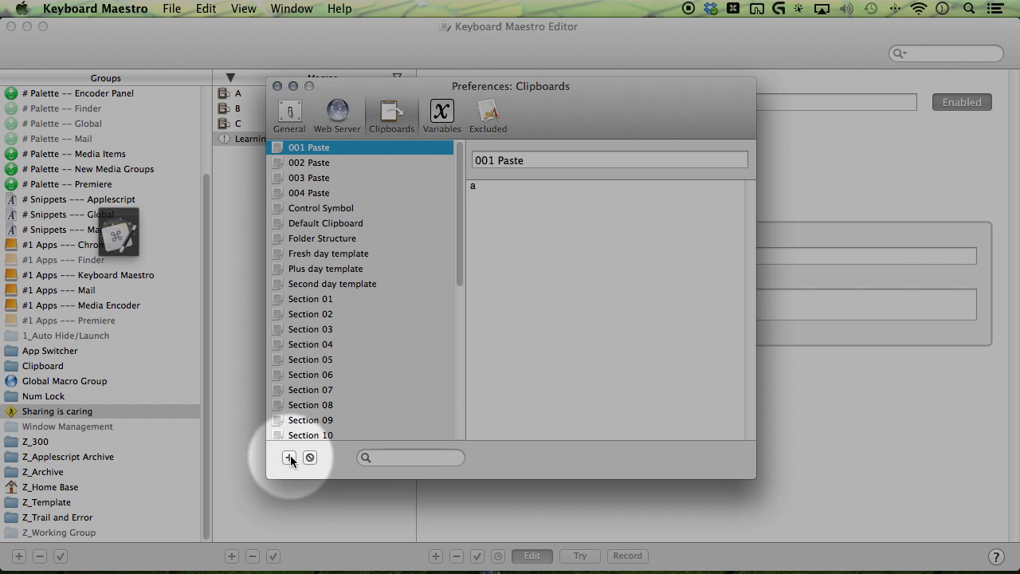
{"action": "key", "text": "alt+super"}
{"action": "key", "text": "super+w"}
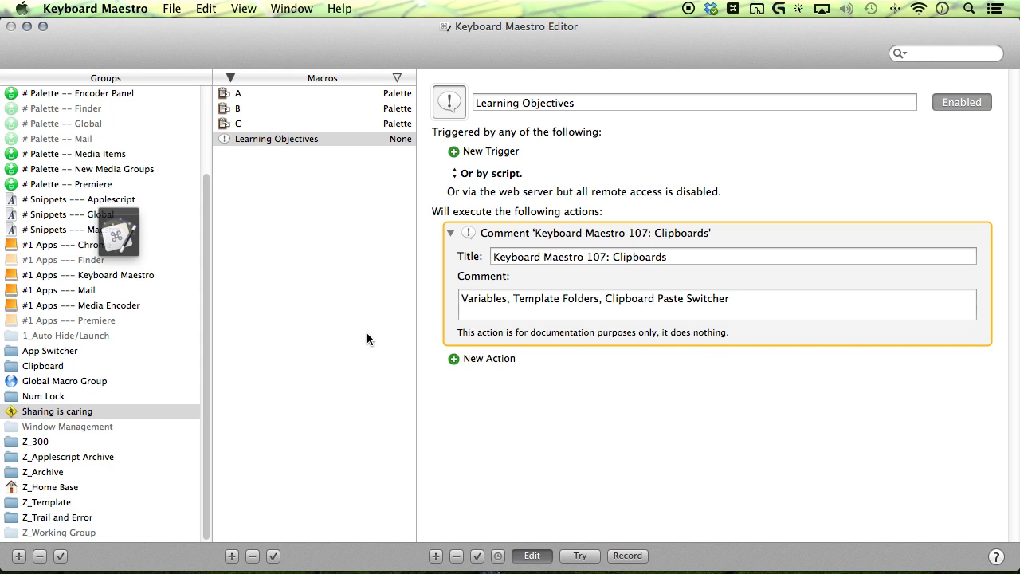
- Create a new macro named 'Copy to CB' with an F10 hot key trigger
{"action": "key", "text": "super+n"}
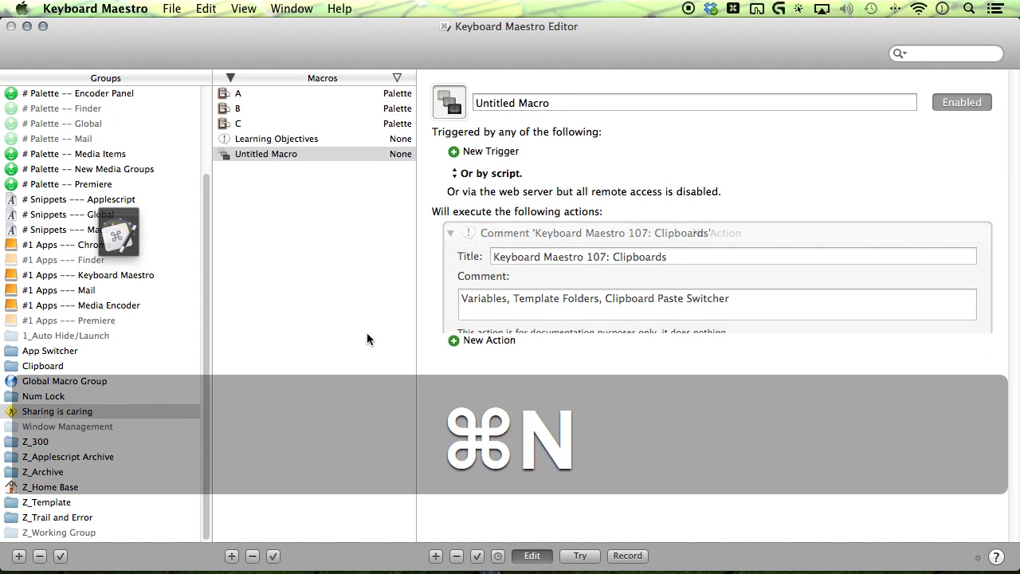
{"action": "type", "text": "opy"}
{"action": "key", "text": "super+a"}
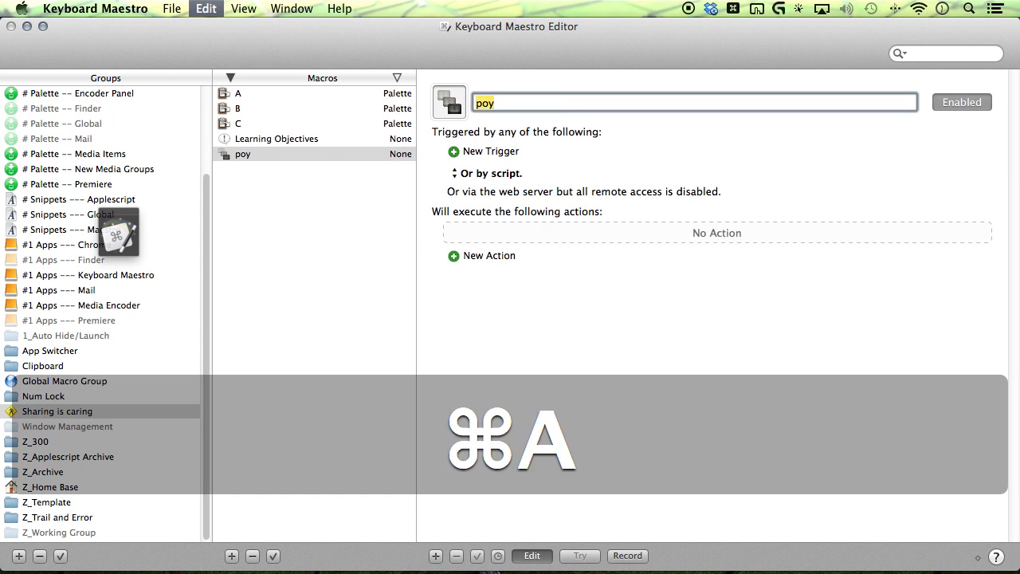
{"action": "type", "text": "Copy to "}
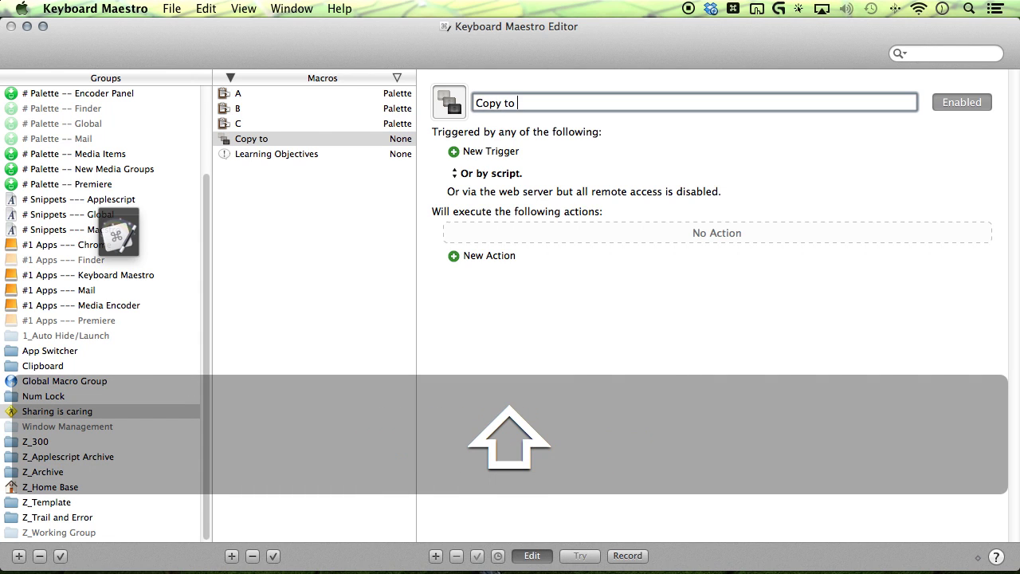
{"action": "type", "text": "CB"}
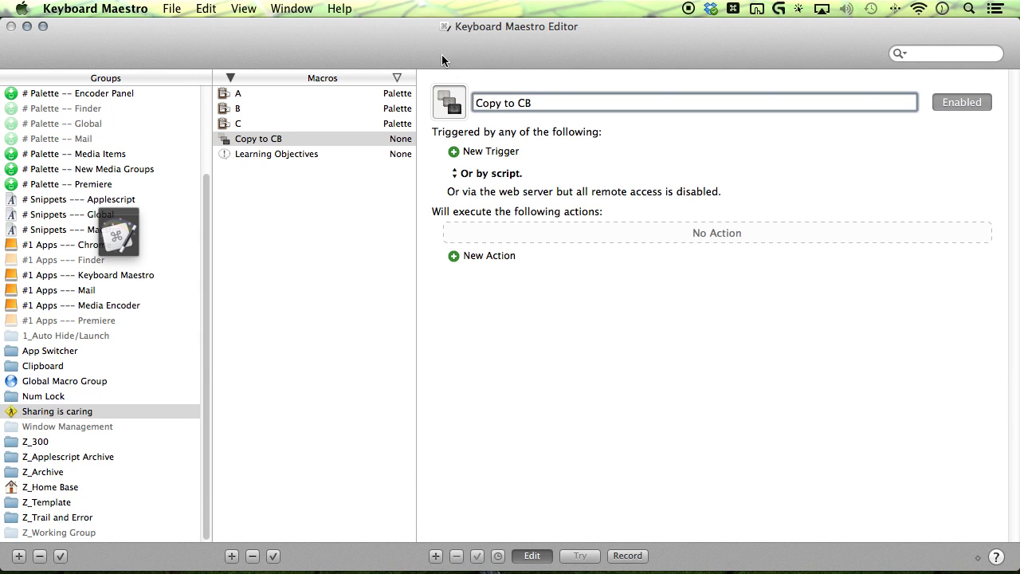
{"action": "left_click", "coordinate": [472, 156]}
{"action": "left_click", "coordinate": [421, 155]}
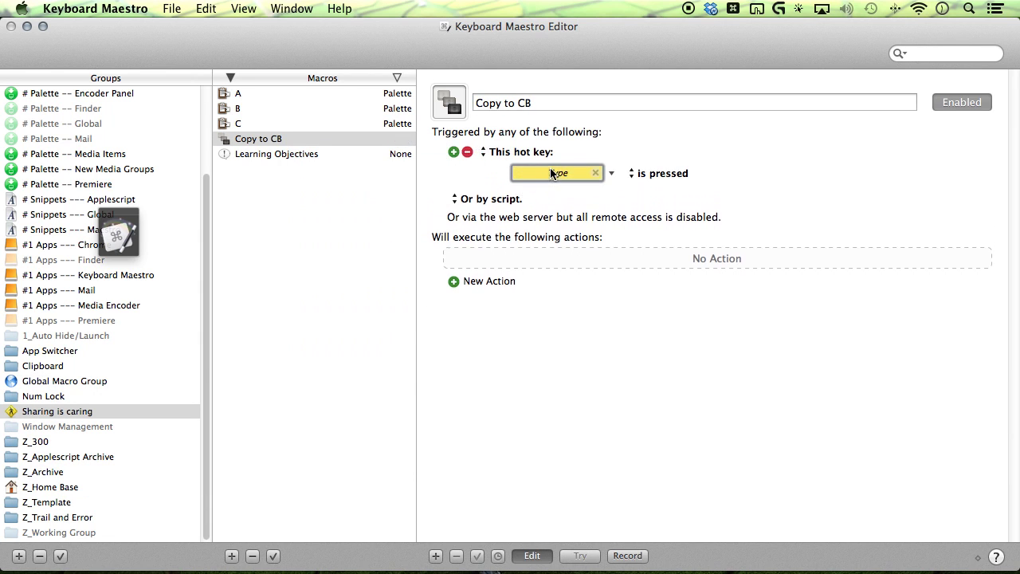
{"action": "key", "text": "F10"}
- Add a Copy to Named Clipboard action set to the temp1 clipboard
{"action": "key", "text": "super+k"}
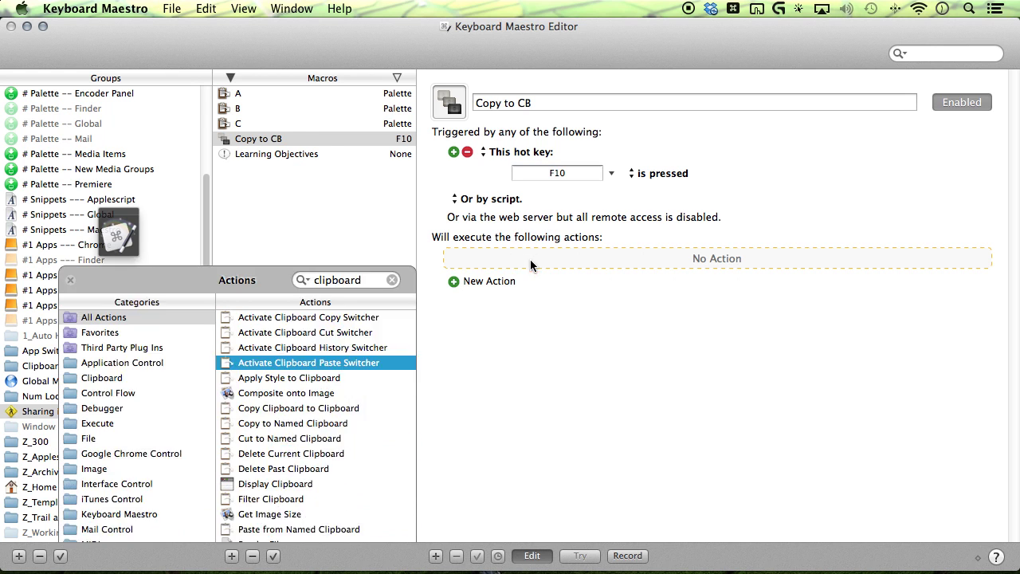
{"action": "left_click", "coordinate": [143, 124]}
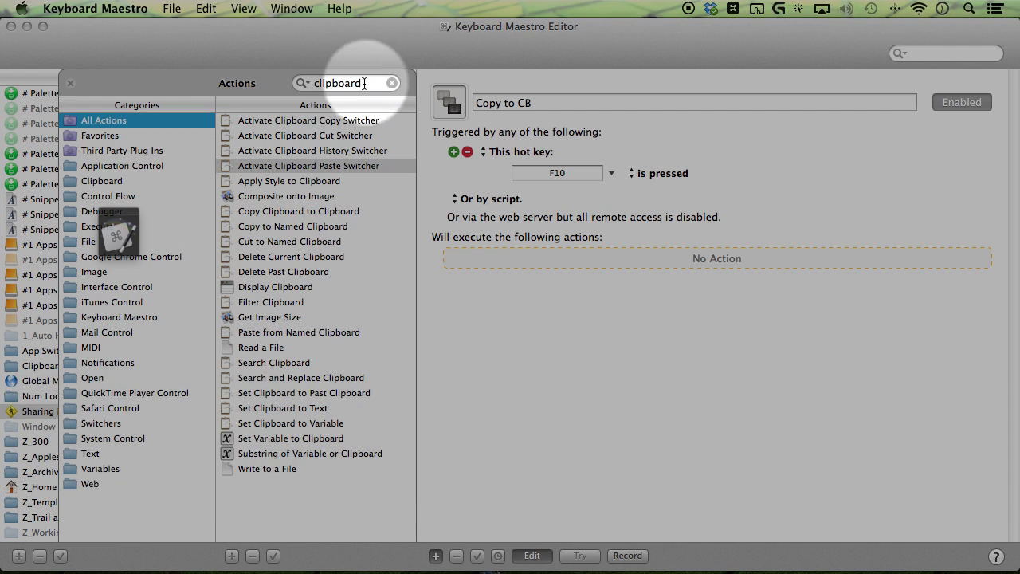
{"action": "left_click", "coordinate": [267, 230]}
{"action": "left_click_drag", "start_coordinate": [267, 232], "coordinate": [471, 290]}
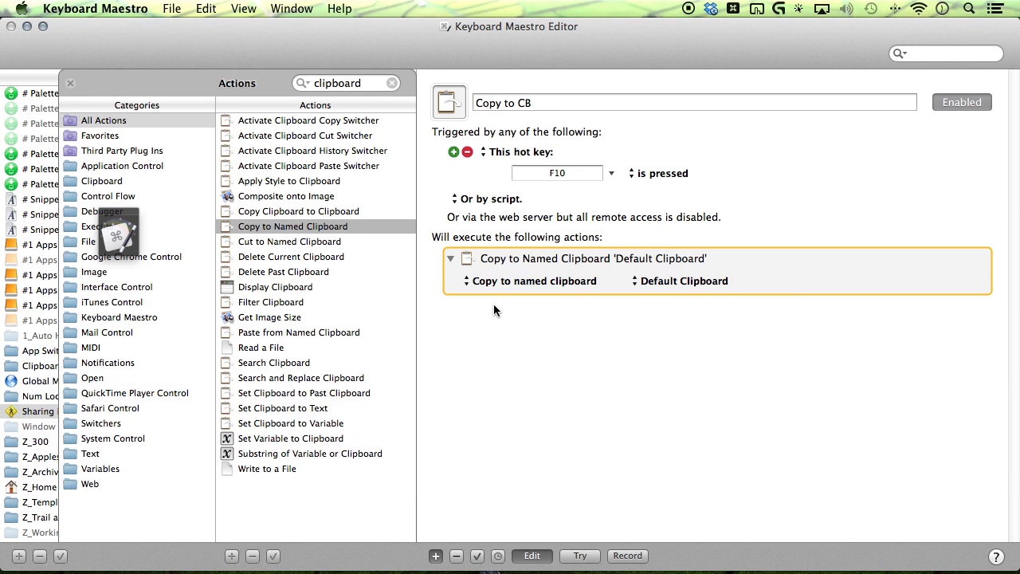
{"action": "key", "text": "super+k"}
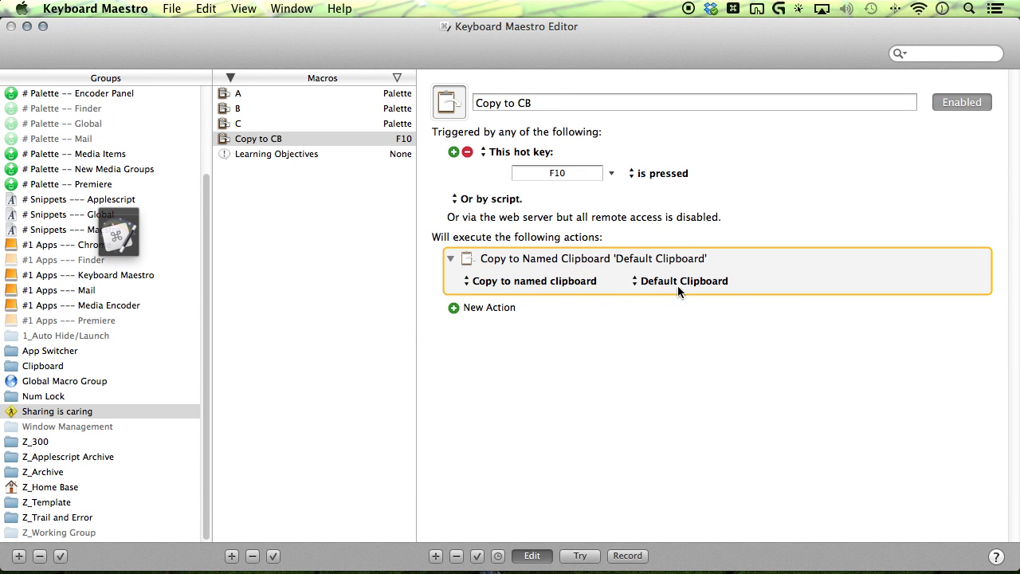
{"action": "left_click", "coordinate": [673, 282]}
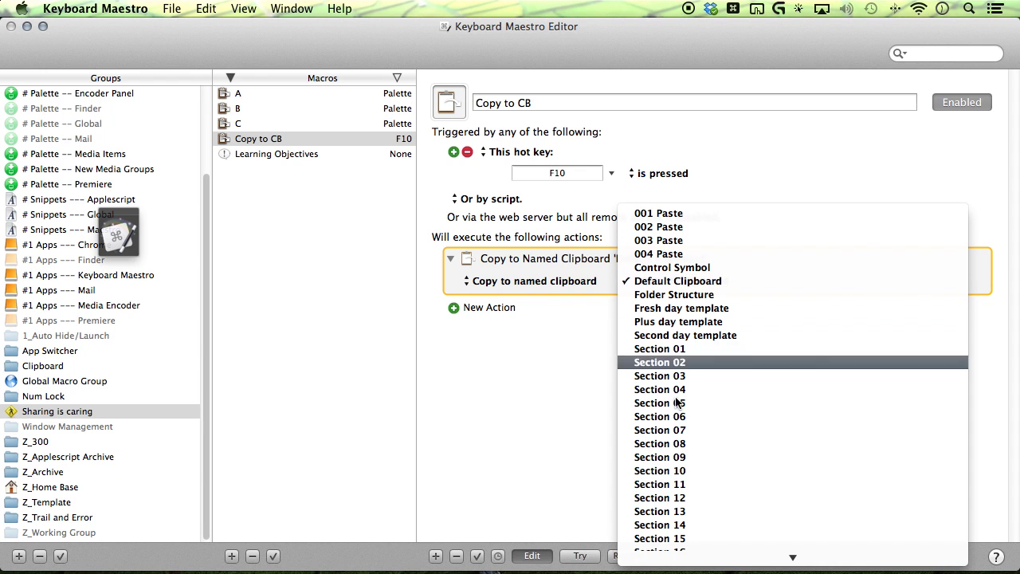
{"action": "mouse_move", "coordinate": [792, 556]}
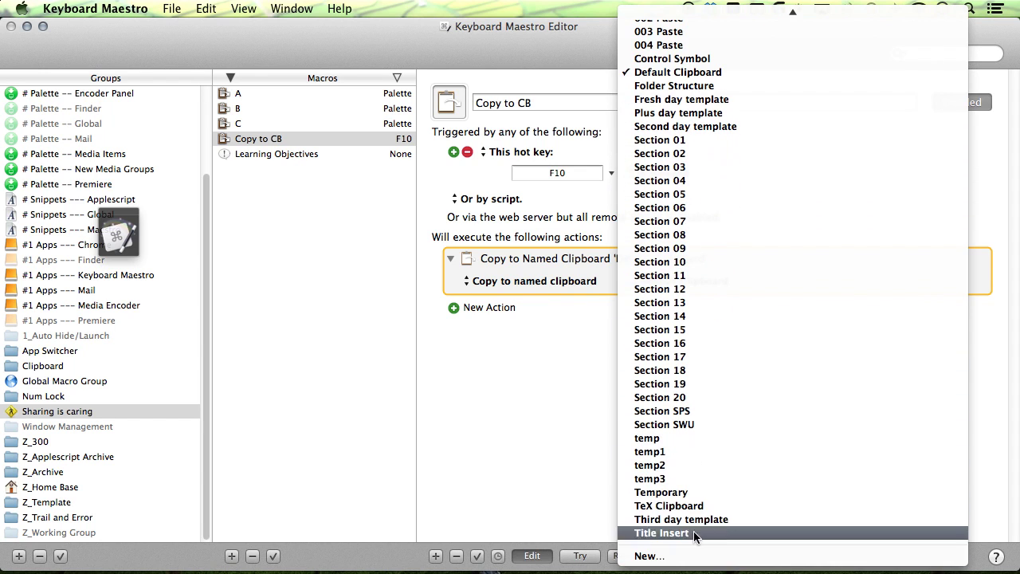
{"action": "left_click", "coordinate": [690, 451]}
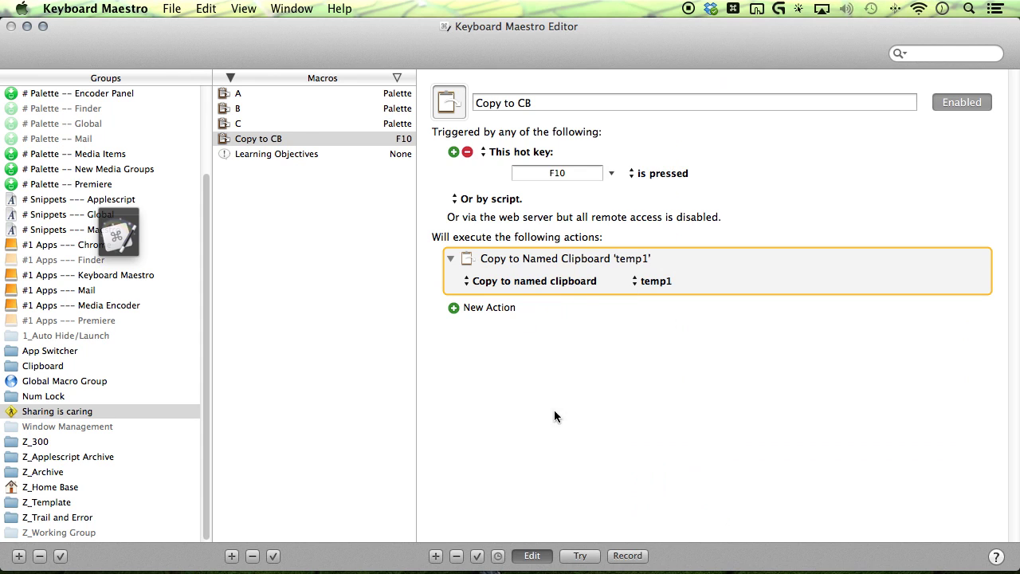
- Copy folder A into temp1 with F10, then point the Copy to CB action at temp2
{"action": "key", "text": "super+Tab"}
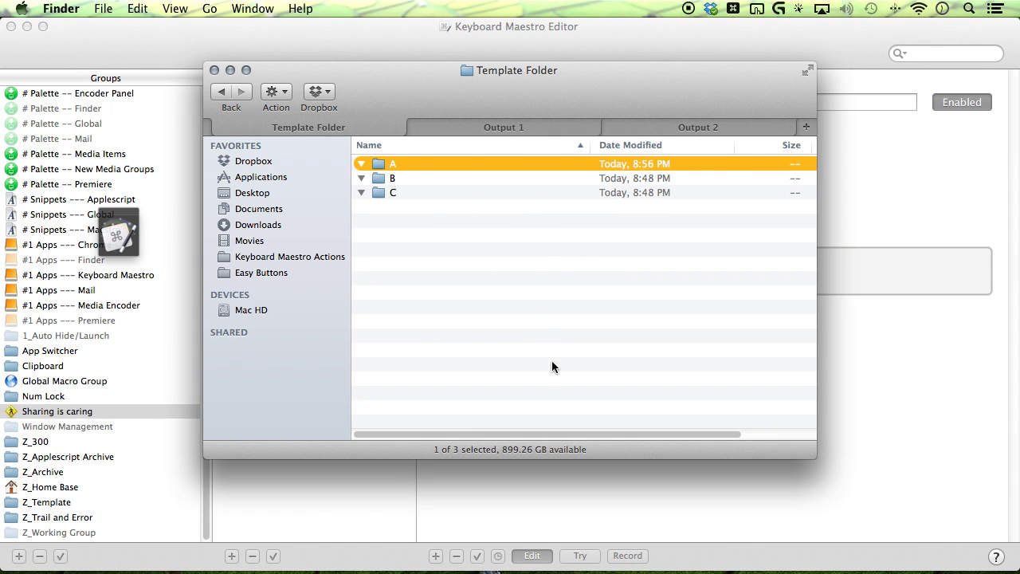
{"action": "key", "text": "F10"}
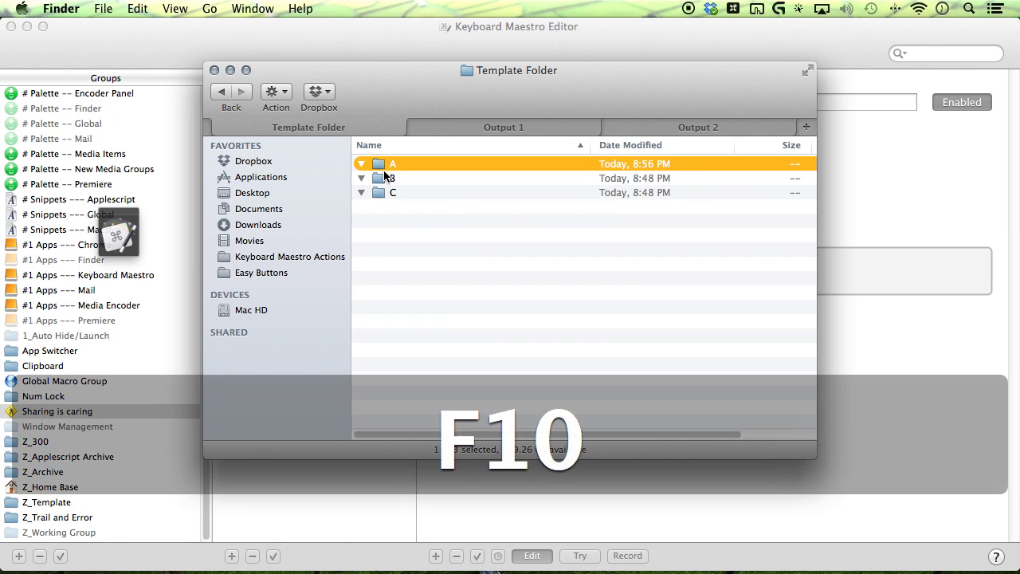
{"action": "left_click", "coordinate": [850, 361]}
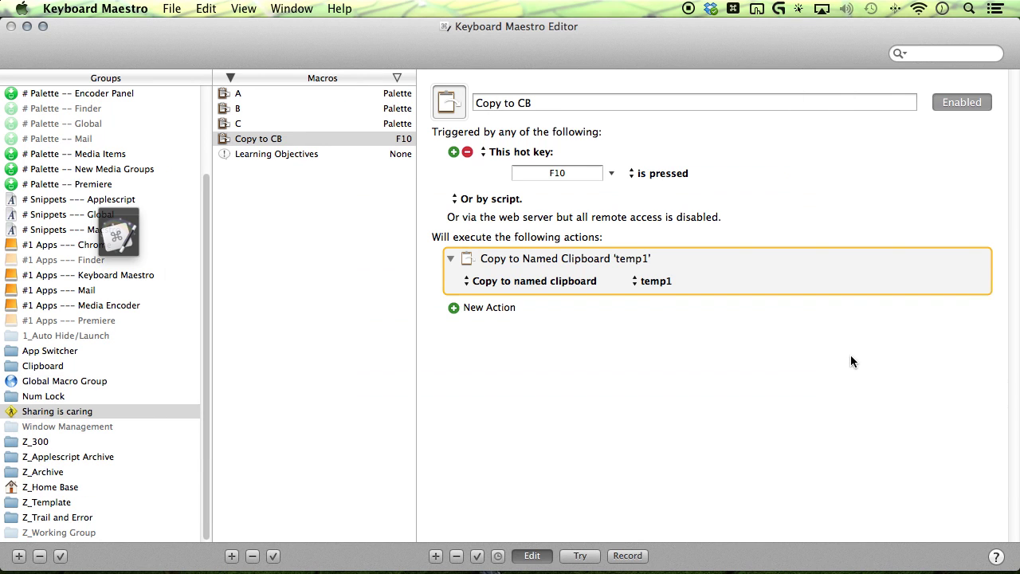
{"action": "left_click", "coordinate": [659, 283]}
{"action": "left_click", "coordinate": [660, 293]}
- Copy folder B into temp2 with F10, then point the action at temp3
{"action": "key", "text": "super+Tab"}
{"action": "key", "text": "Down"}
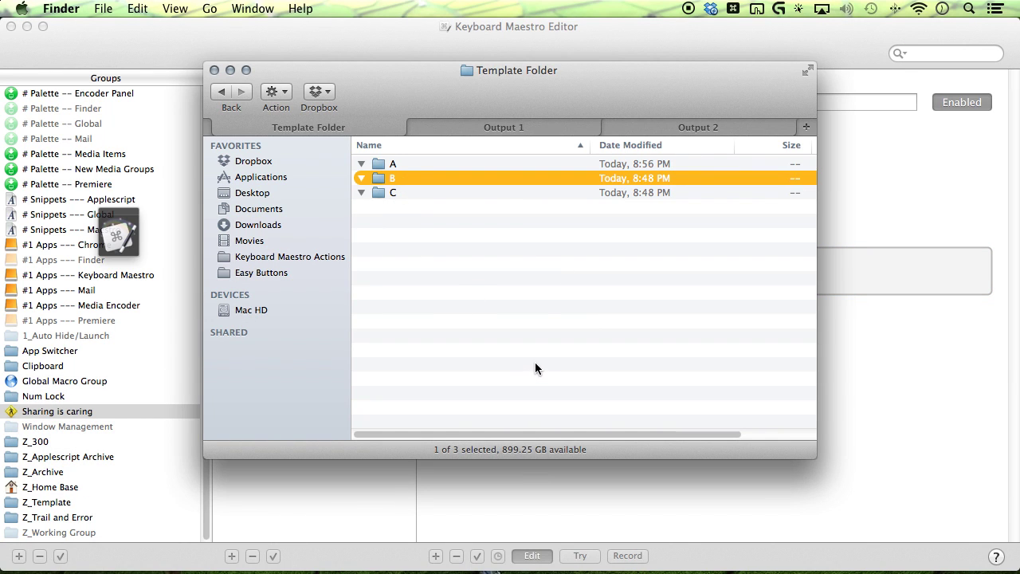
{"action": "key", "text": "F10"}
{"action": "left_click", "coordinate": [837, 319]}
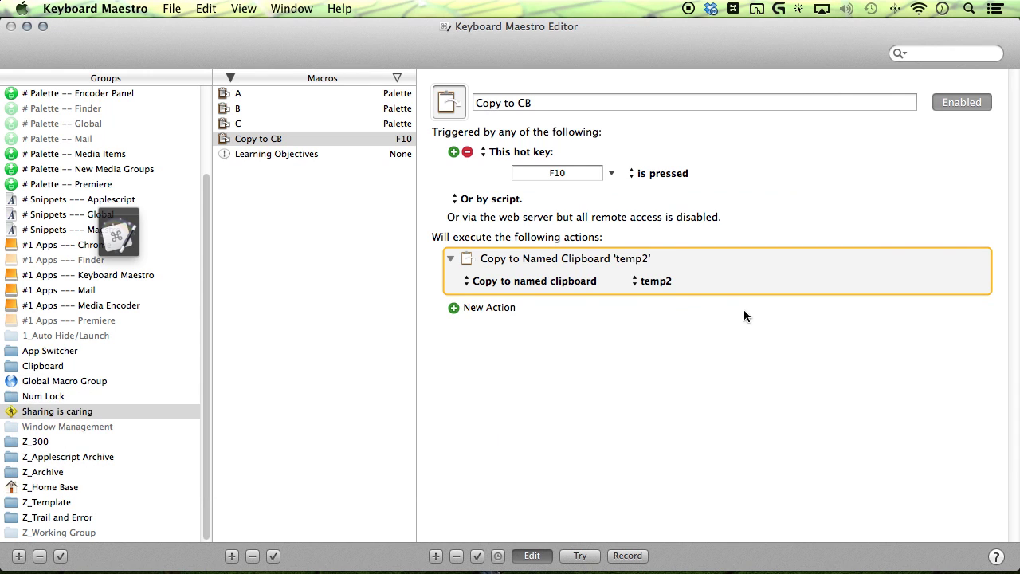
{"action": "left_click", "coordinate": [673, 286]}
{"action": "left_click", "coordinate": [668, 281]}
- Copy folder C into temp3 with F10 and return to the macro editor
{"action": "key", "text": "super+Tab"}
{"action": "key", "text": "Down"}
{"action": "key", "text": "F10"}
{"action": "left_click", "coordinate": [848, 358]}
- Confirm macro A's action pastes from named clipboard temp1
{"action": "left_click", "coordinate": [266, 94]}
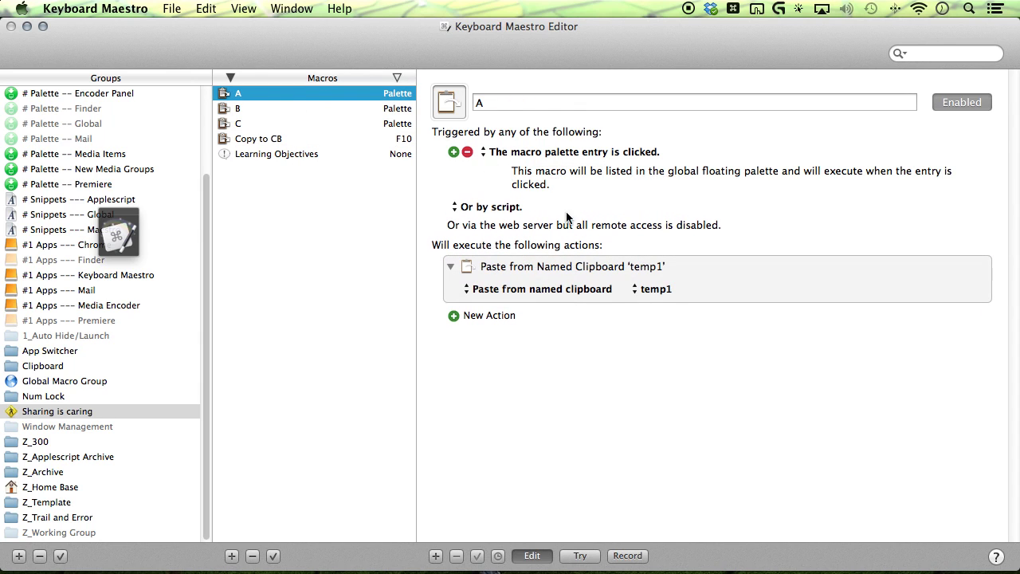
{"action": "left_click", "coordinate": [510, 289]}
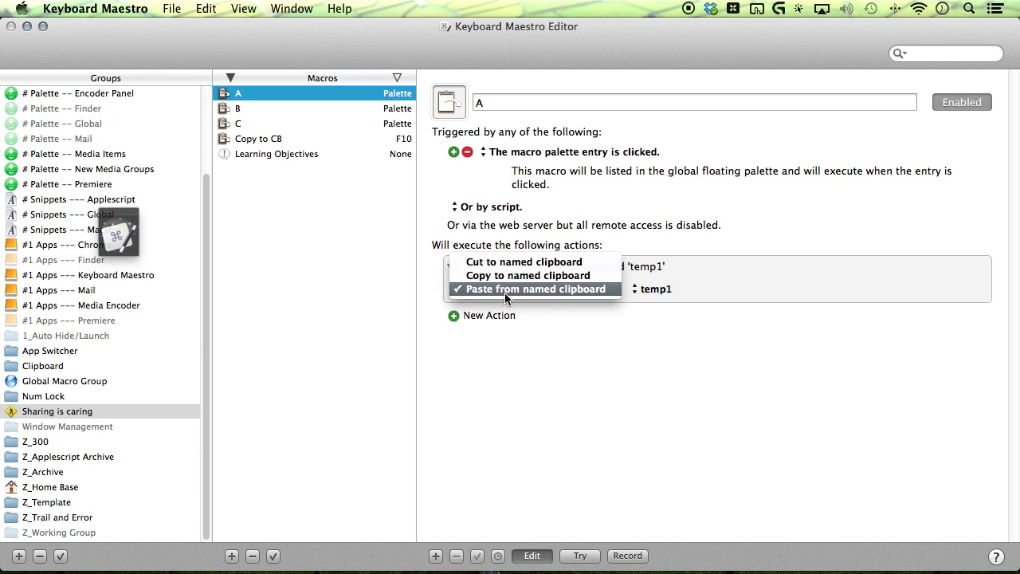
{"action": "left_click", "coordinate": [626, 311]}
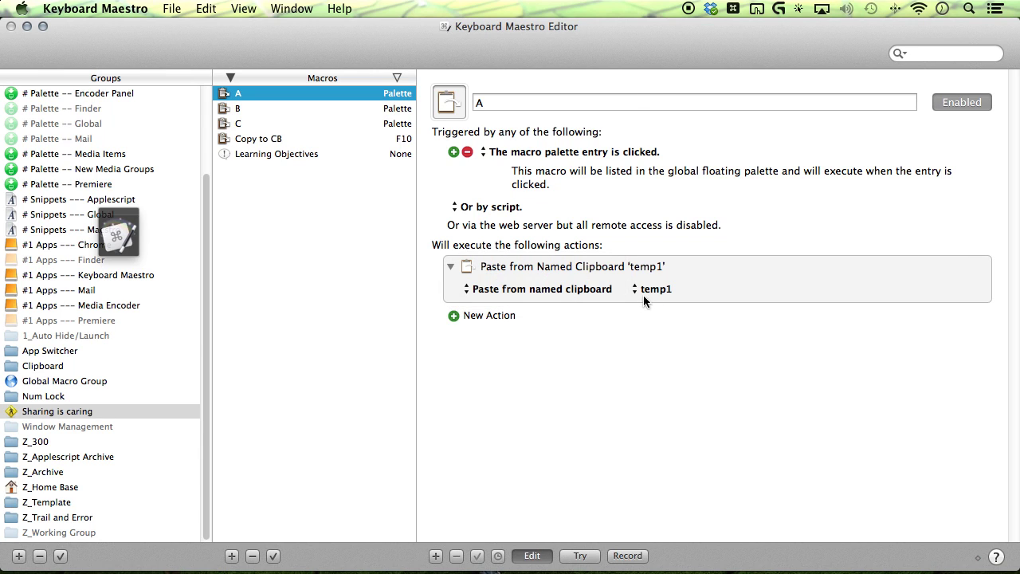
{"action": "left_click", "coordinate": [644, 294]}
{"action": "left_click", "coordinate": [642, 297]}
- Look over macros B and C, revisit A, then select the Learning Objectives macro
{"action": "left_click", "coordinate": [303, 109]}
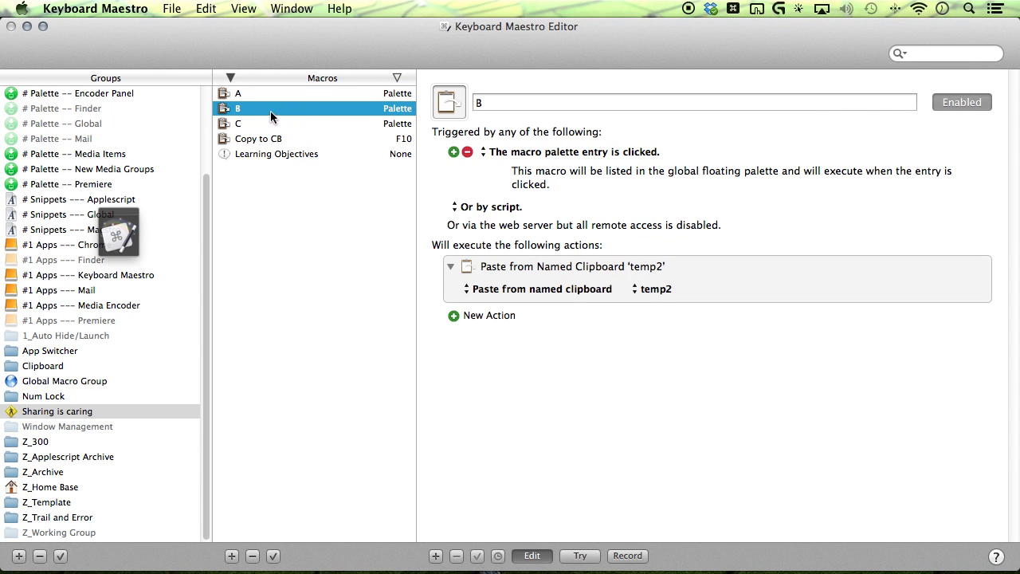
{"action": "left_click", "coordinate": [374, 124]}
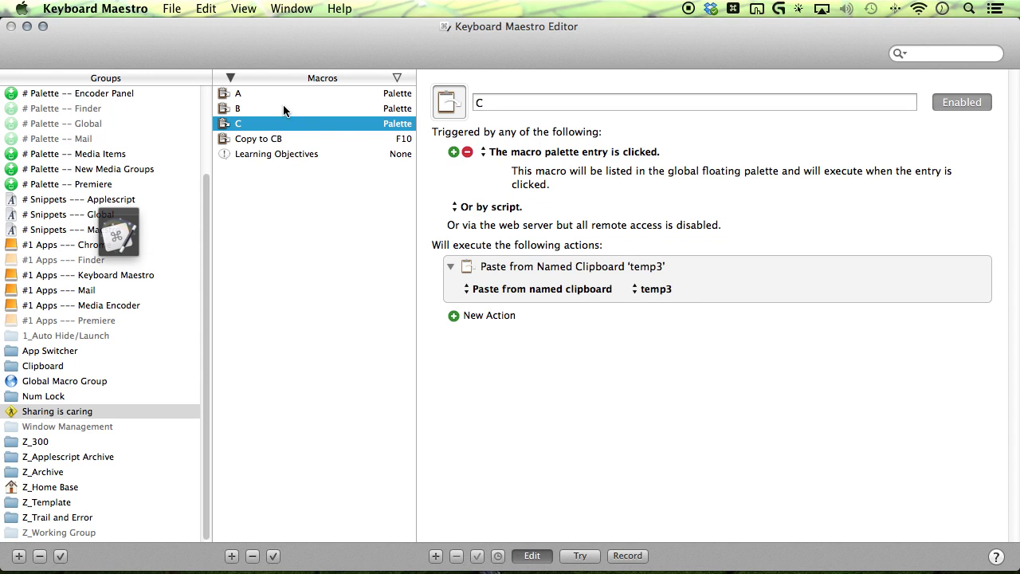
{"action": "left_click", "coordinate": [319, 93]}
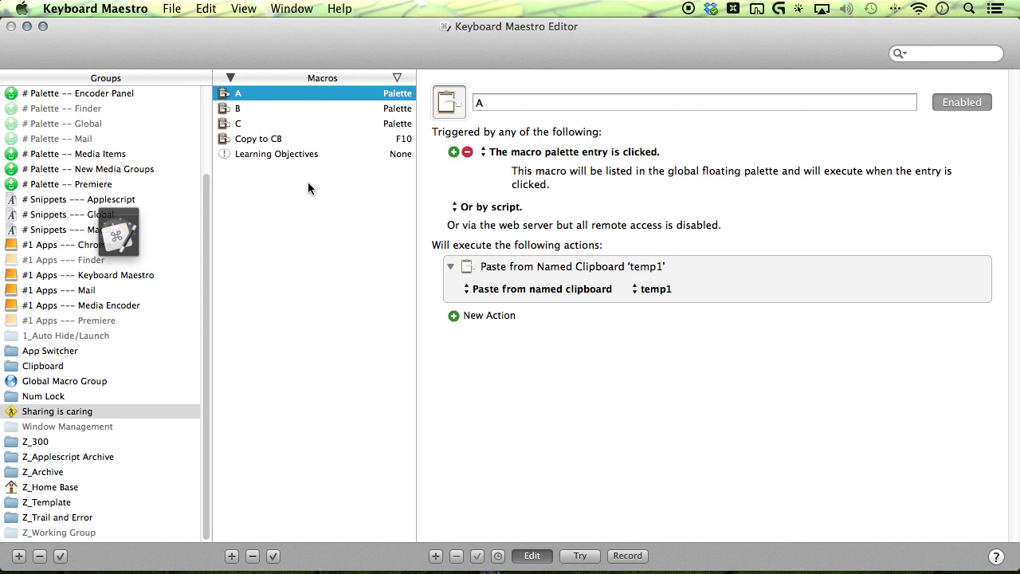
{"action": "left_click", "coordinate": [294, 155]}
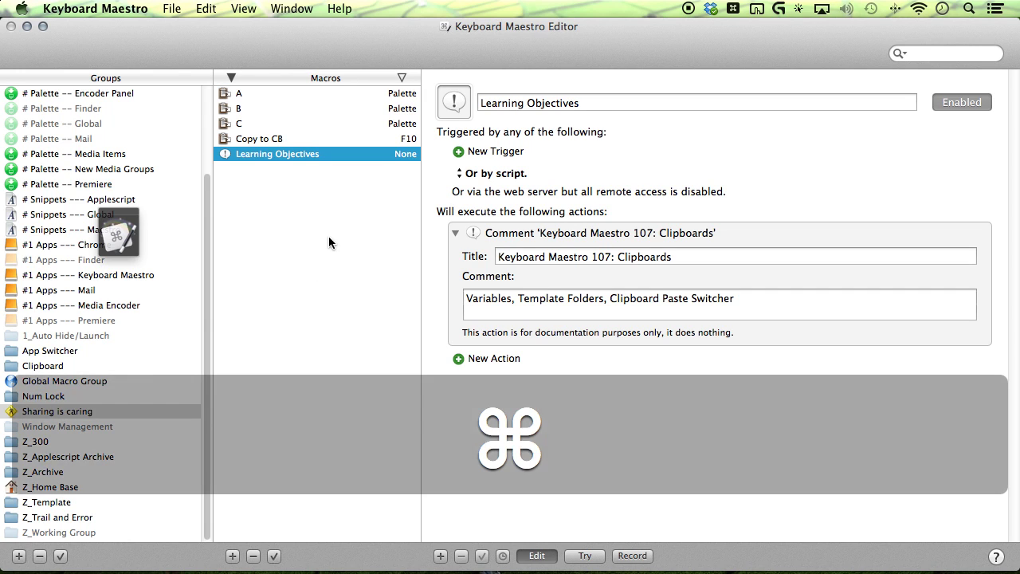
- Create a macro named 'Activate Named Clipboards' with a ⌥⌘\ hot key trigger
{"action": "key", "text": "super+n"}
{"action": "type", "text": "Activate "}
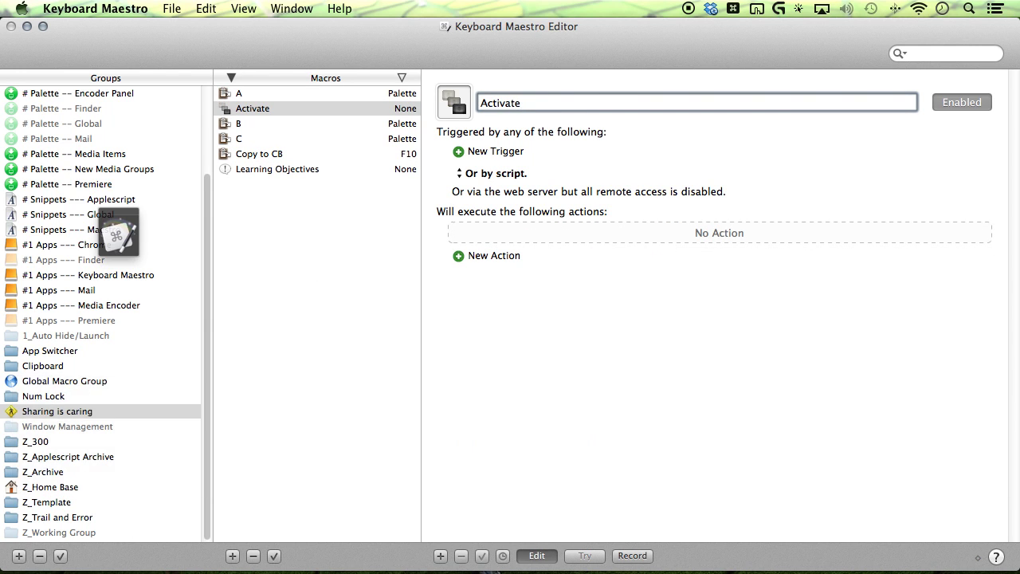
{"action": "type", "text": "Named Clipboards"}
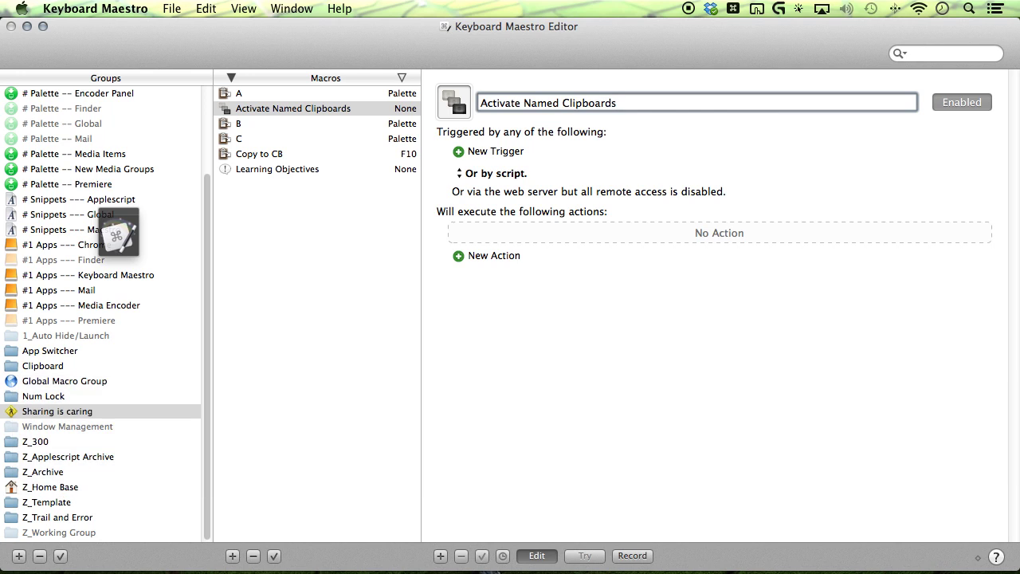
{"action": "left_click", "coordinate": [459, 151]}
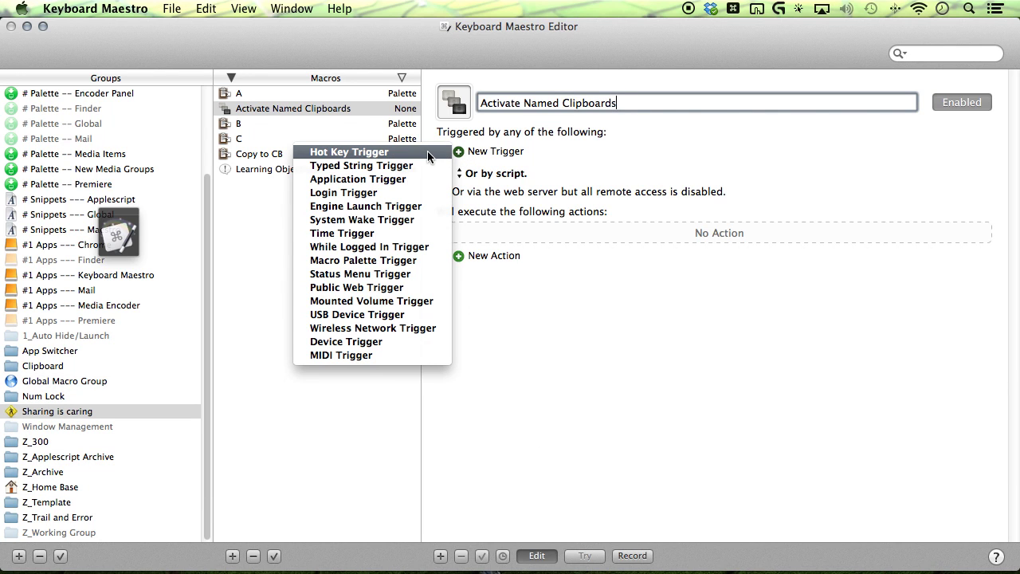
{"action": "left_click", "coordinate": [428, 152]}
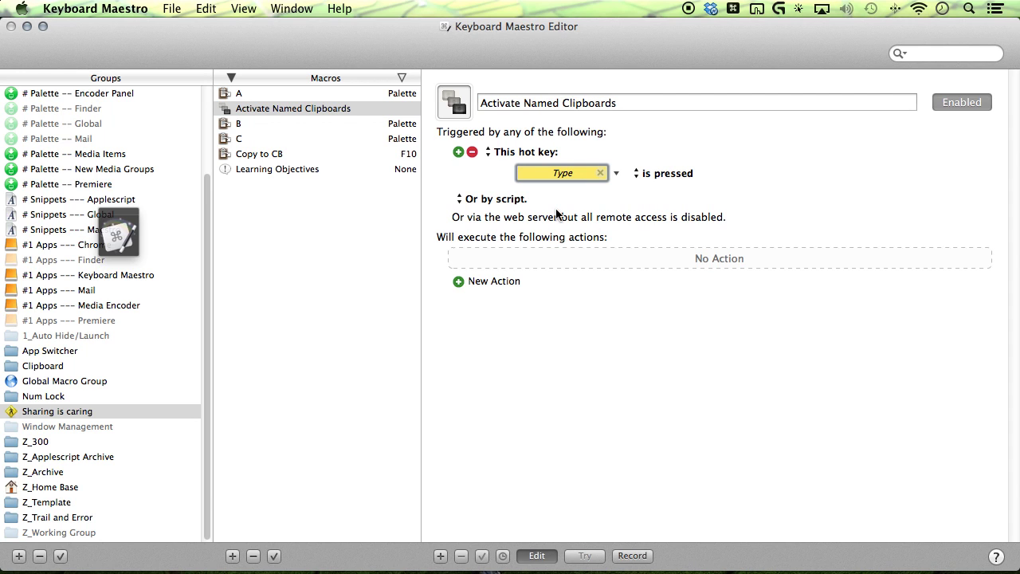
{"action": "key", "text": "alt+super+backslash"}
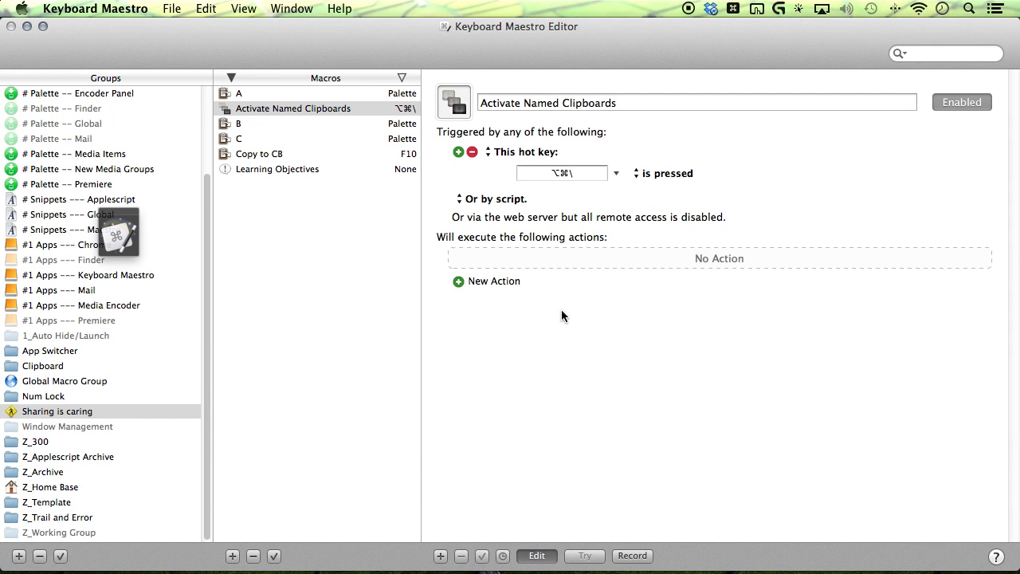
- Add an 'Activate Clipboard Paste Switcher' action from the Actions library to the macro
{"action": "key", "text": "super+k"}
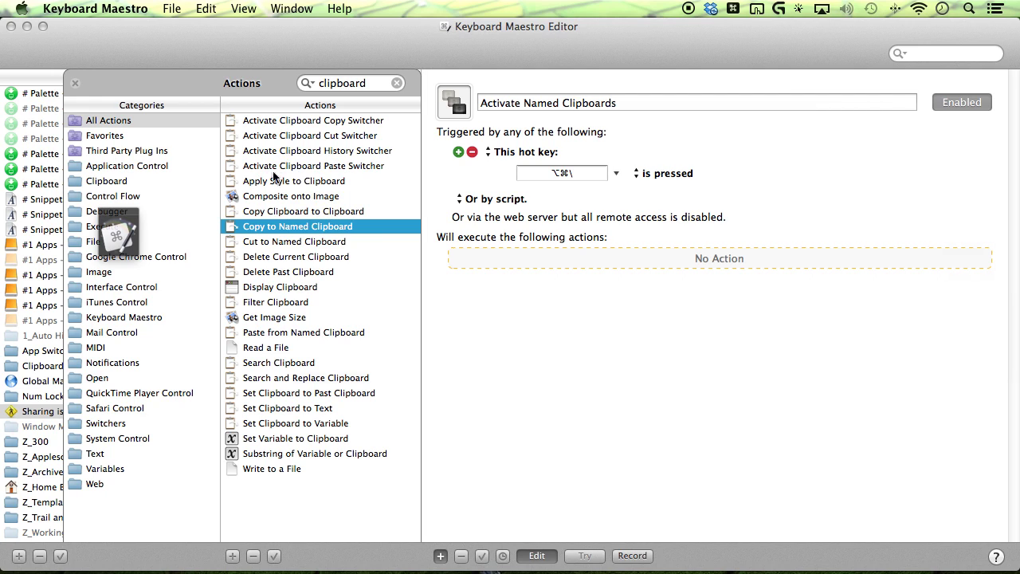
{"action": "key", "text": "alt+super"}
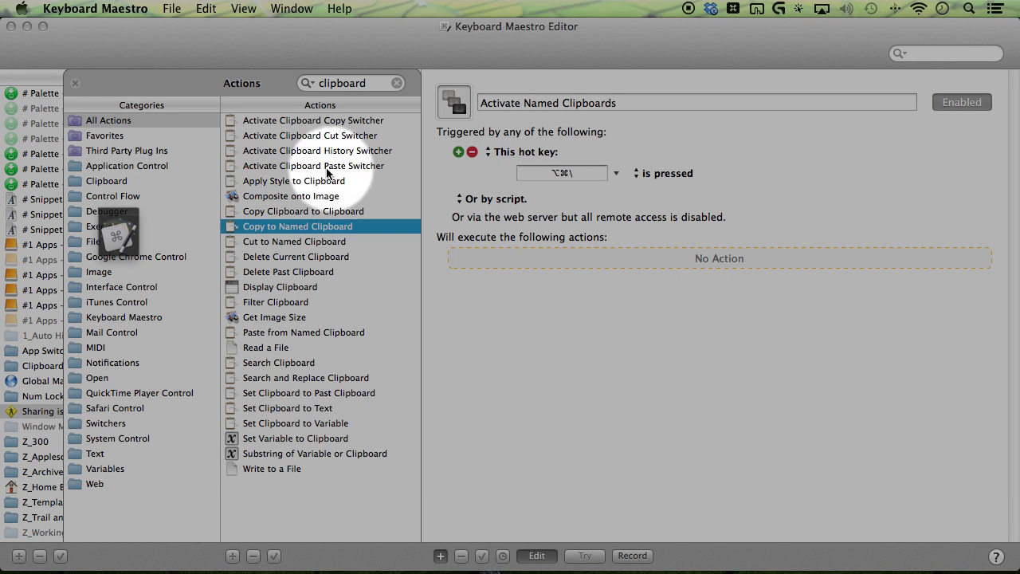
{"action": "left_click_drag", "start_coordinate": [302, 166], "coordinate": [552, 263]}
{"action": "key", "text": "alt+super"}
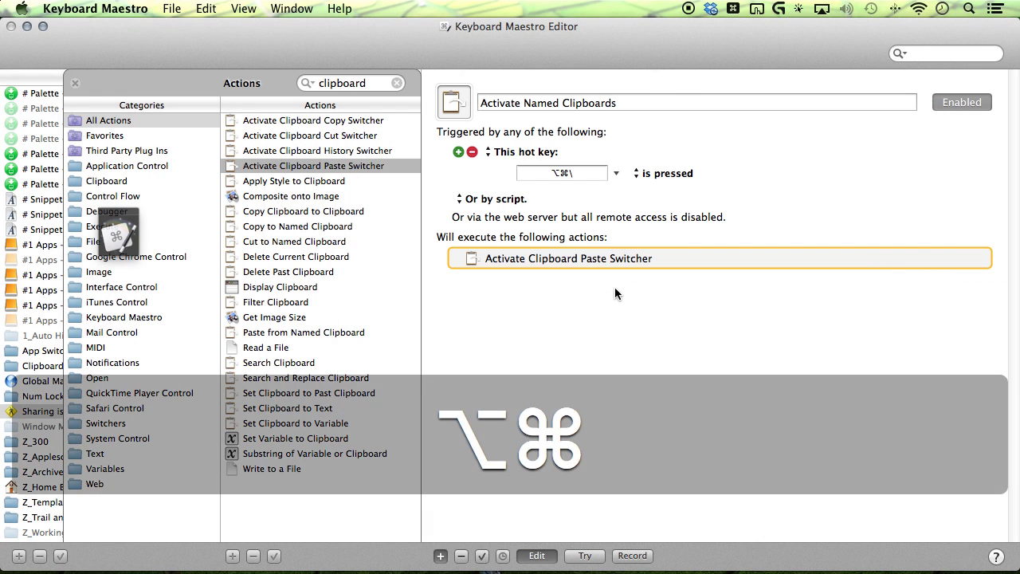
{"action": "key", "text": "super+k"}
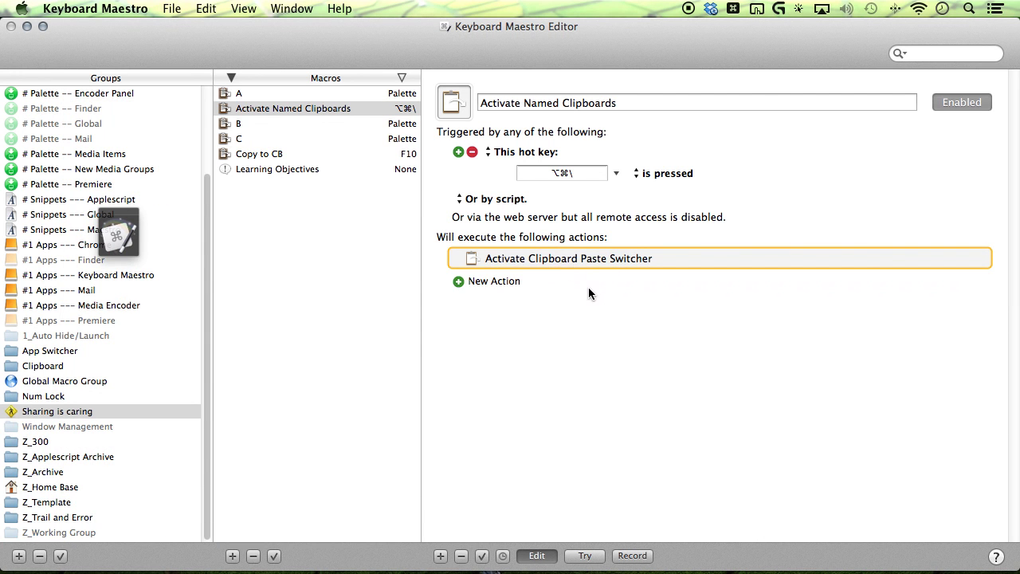
{"action": "key", "text": "alt"}
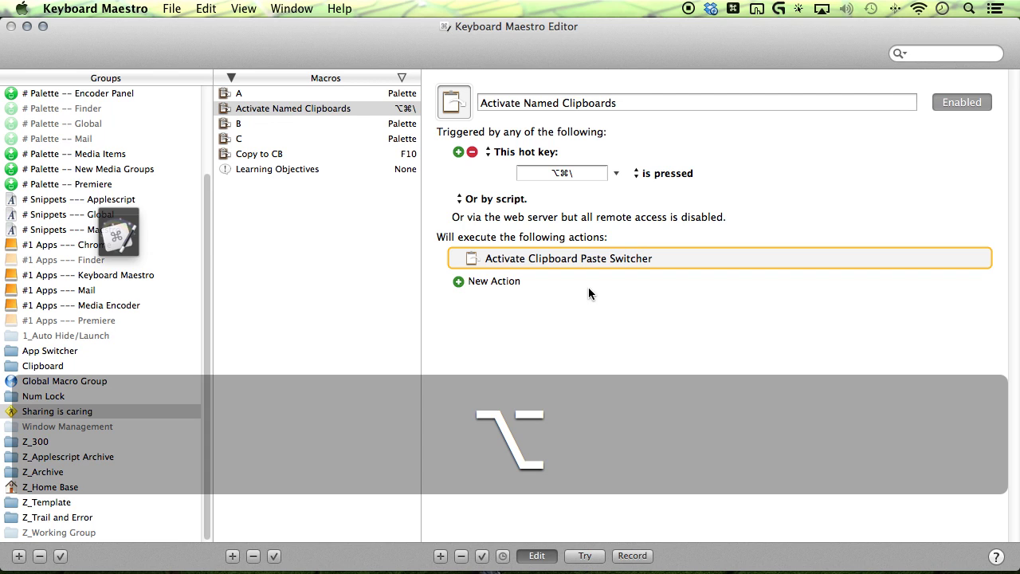
- Open the Paste switcher with ⌥⌘\, check temp1–temp3 hold Template Folder paths, then reselect Learning Objectives
{"action": "key", "text": "alt+super+backslash"}
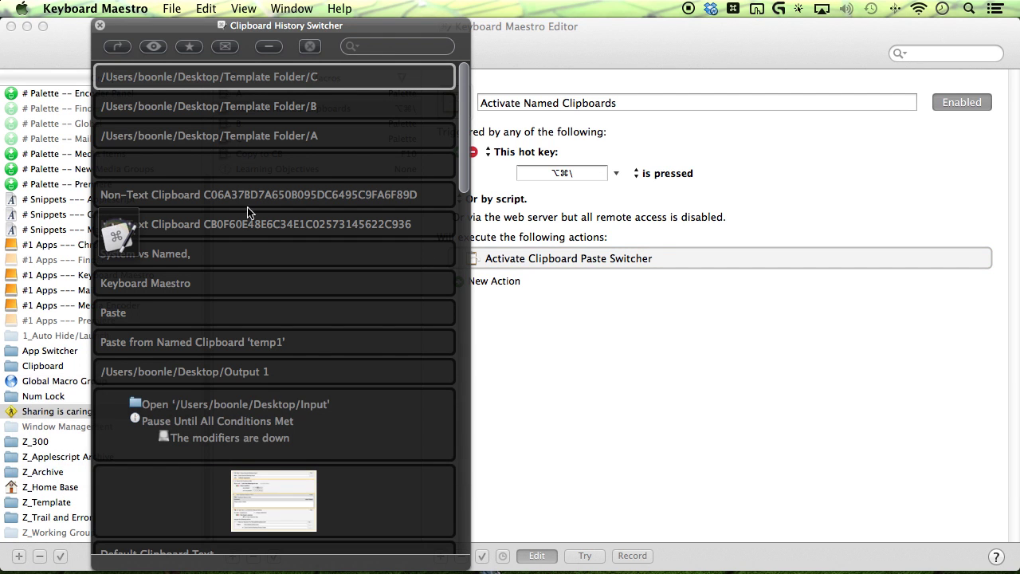
{"action": "scroll", "coordinate": [343, 353], "scroll_direction": "down", "scroll_amount": 5}
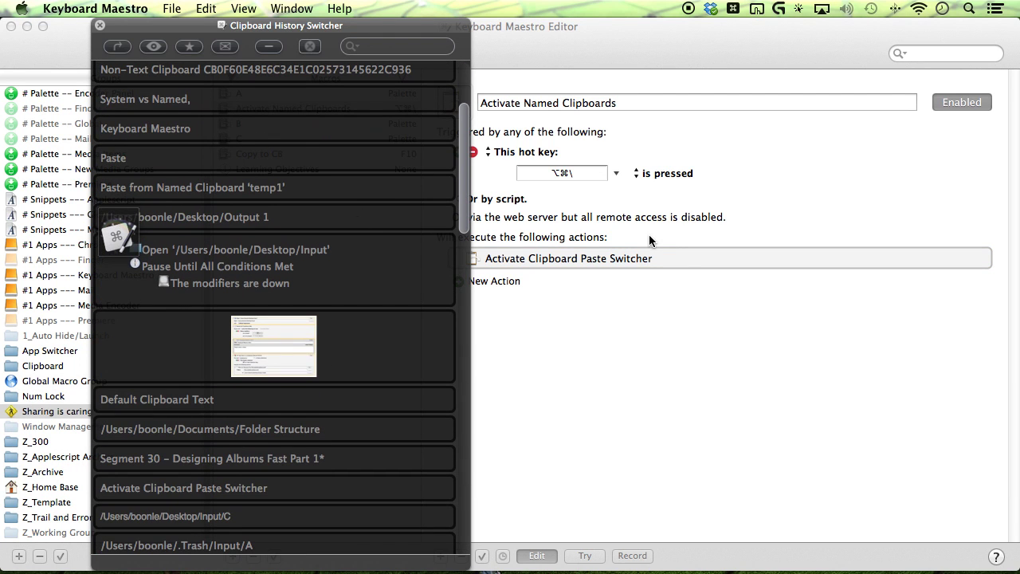
{"action": "key", "text": "alt+super+backslash"}
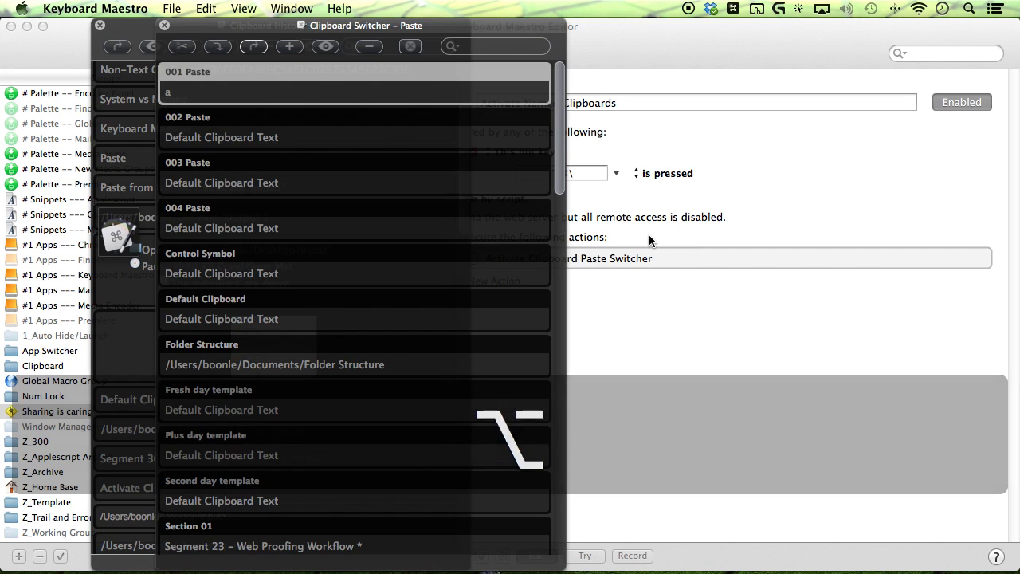
{"action": "left_click_drag", "start_coordinate": [477, 31], "coordinate": [820, 32]}
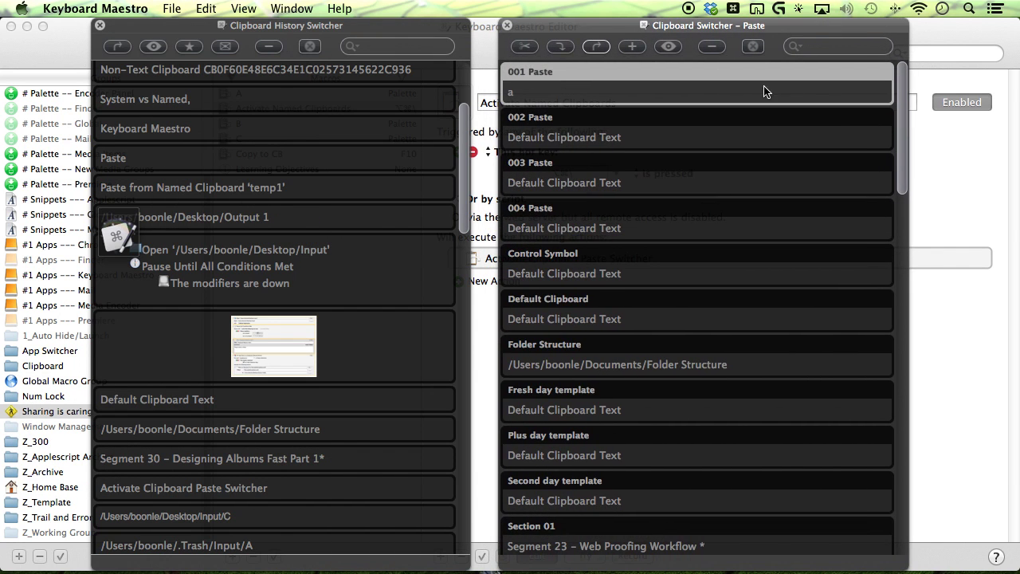
{"action": "scroll", "coordinate": [726, 206], "scroll_direction": "down", "scroll_amount": 4}
{"action": "scroll", "coordinate": [727, 206], "scroll_direction": "down", "scroll_amount": 20}
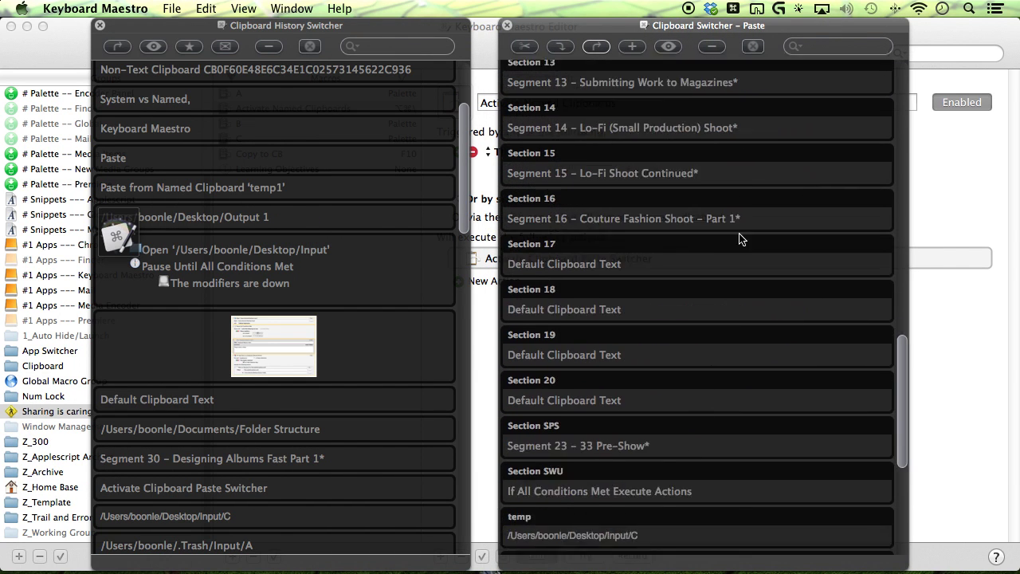
{"action": "scroll", "coordinate": [757, 276], "scroll_direction": "down", "scroll_amount": 1}
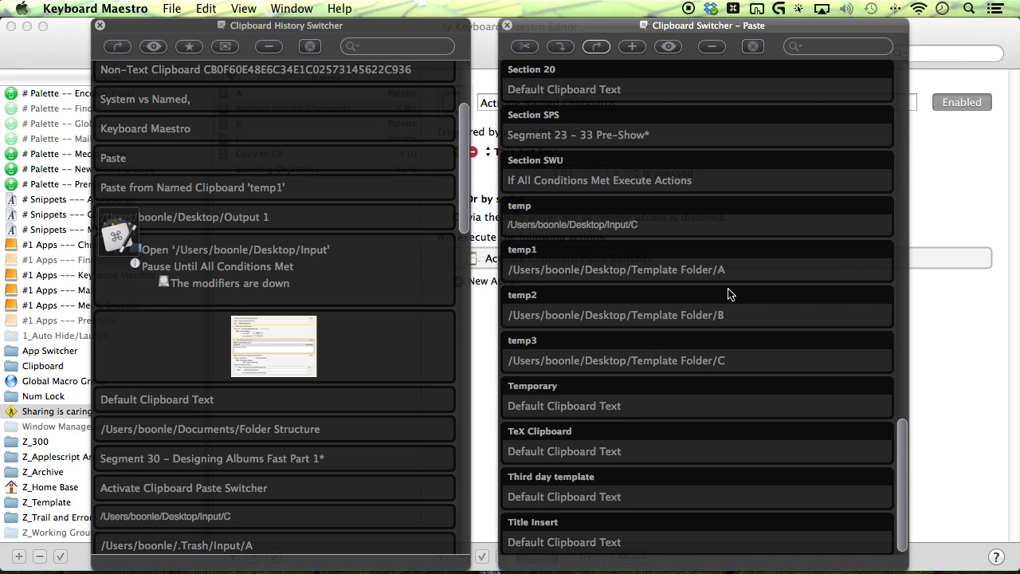
{"action": "key", "text": "alt+super+backslash"}
{"action": "key", "text": "alt+super+backslash"}
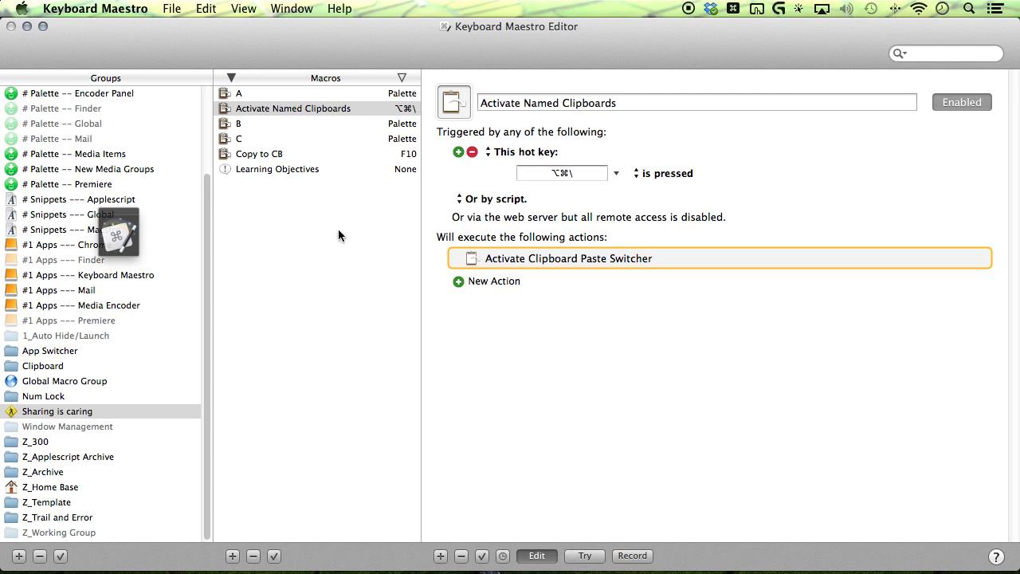
{"action": "left_click", "coordinate": [288, 170]}
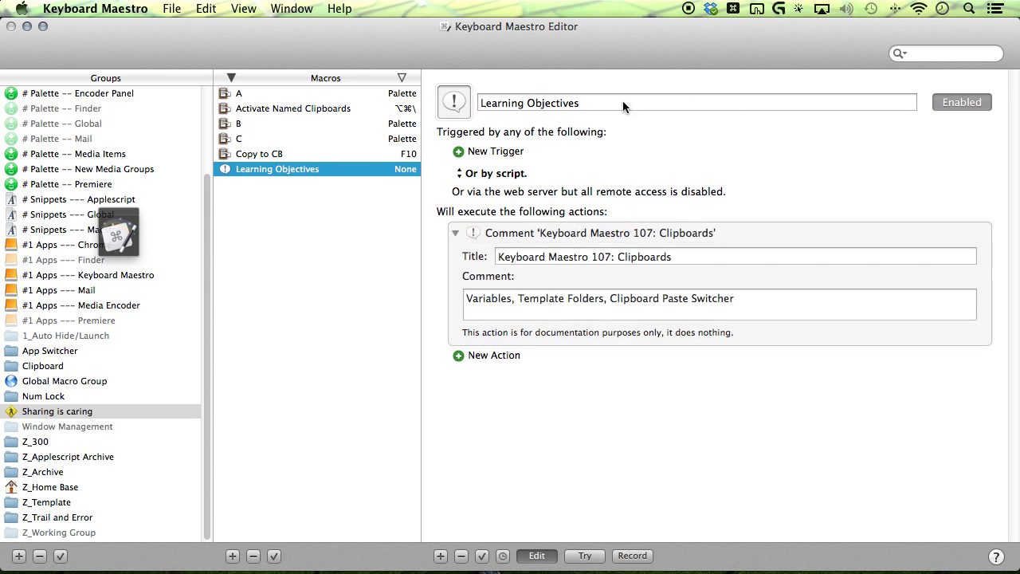
{"action": "left_click", "coordinate": [652, 231]}
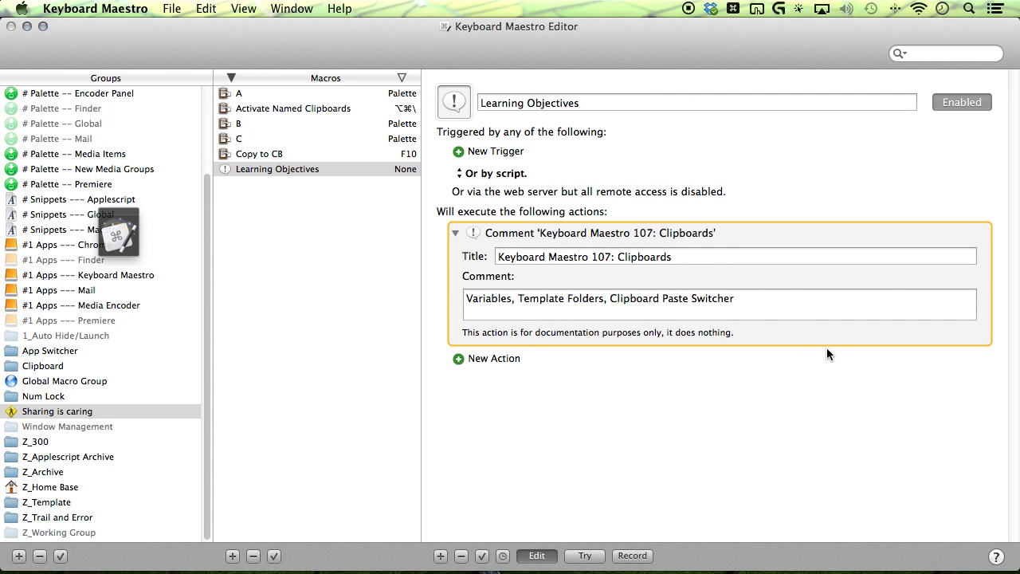